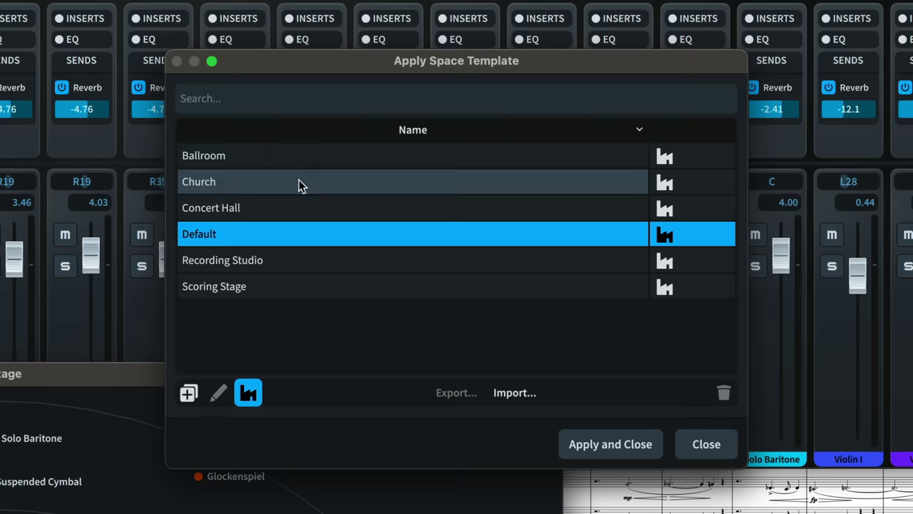
# - Apply the Ballroom, Church and Concert Hall space templates in turn, ending on Recording Studio
pyautogui.click(300, 162)
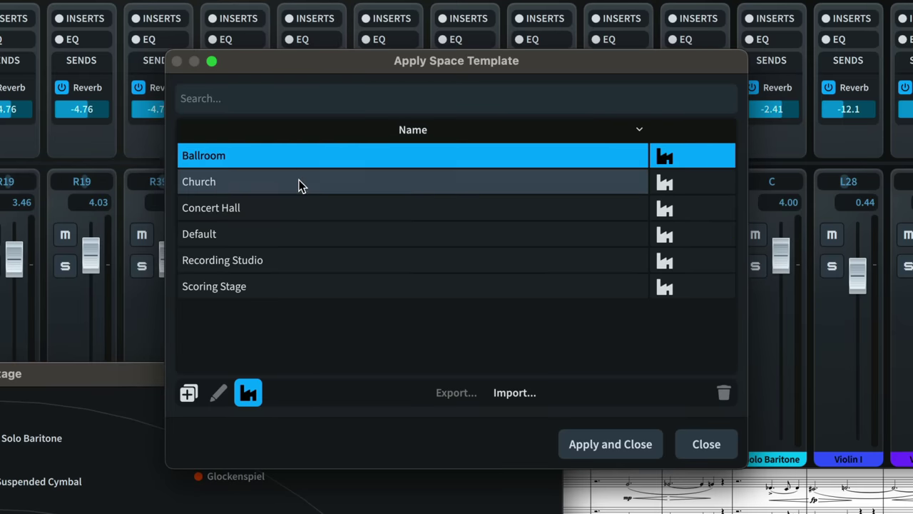
pyautogui.click(299, 183)
pyautogui.click(297, 207)
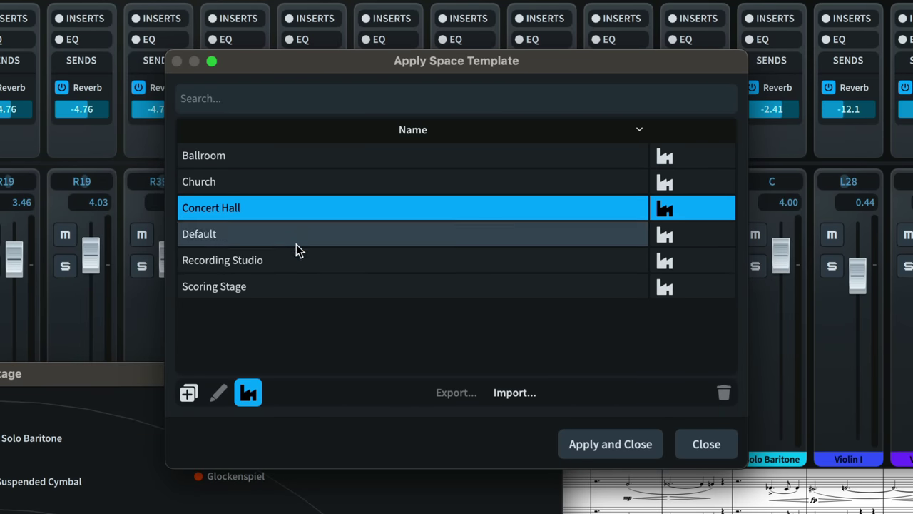
pyautogui.click(296, 260)
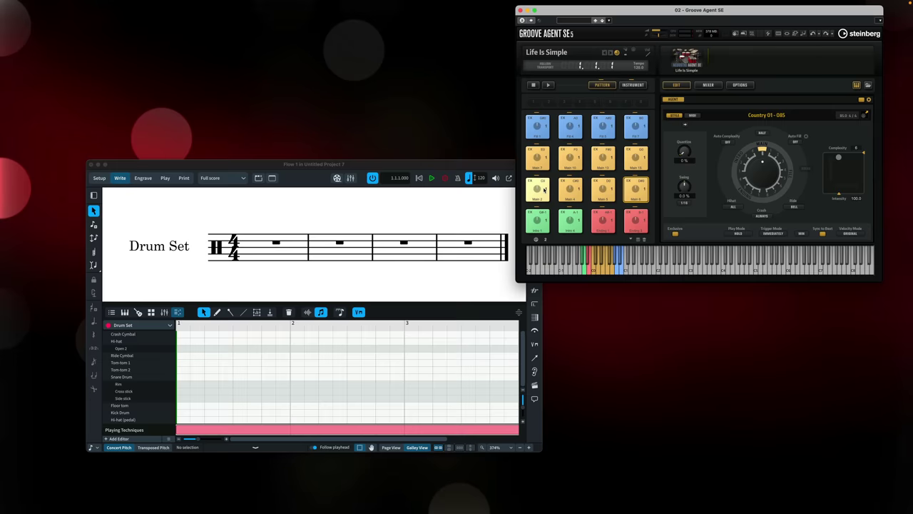
# - Drop a Groove Agent drum pattern into the Key Editor at bar 1
pyautogui.moveTo(214, 369); pyautogui.dragTo(185, 373)
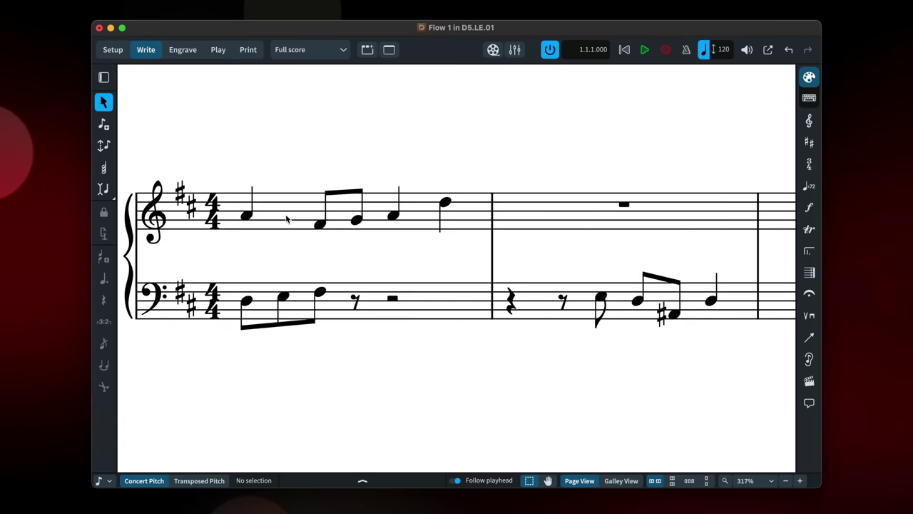
# - Raise the selected treble notes and move the three bass eighth notes into bar 2
pyautogui.moveTo(247, 221); pyautogui.dragTo(246, 194)
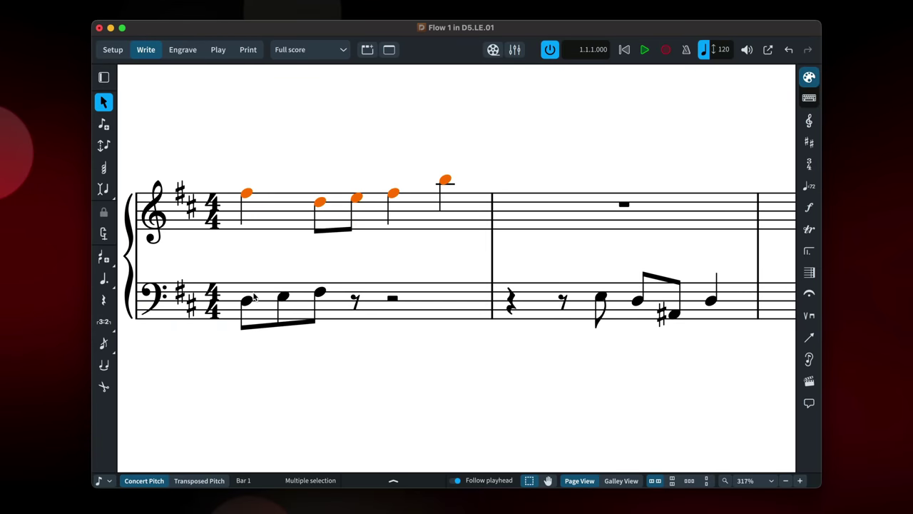
pyautogui.moveTo(246, 305); pyautogui.dragTo(510, 307)
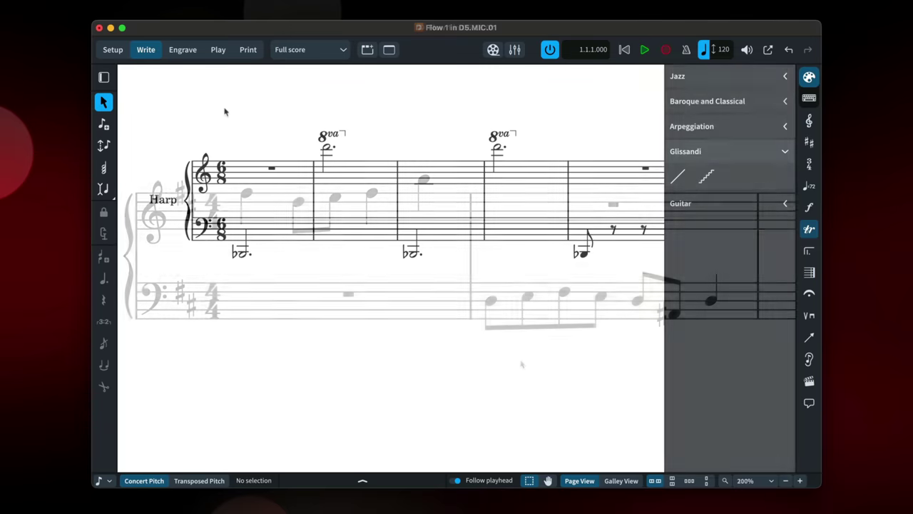
# - Join harp bars 1–5 with straight glissandi, confirm p<f hairpins on the strings, and enable scrub playback
pyautogui.moveTo(224, 112); pyautogui.dragTo(607, 318)
pyautogui.click(681, 182)
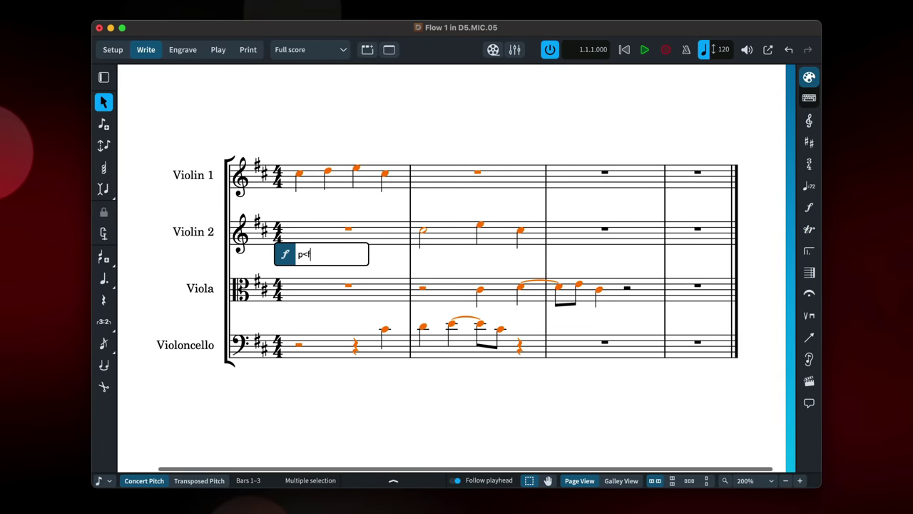
pyautogui.press('Return')
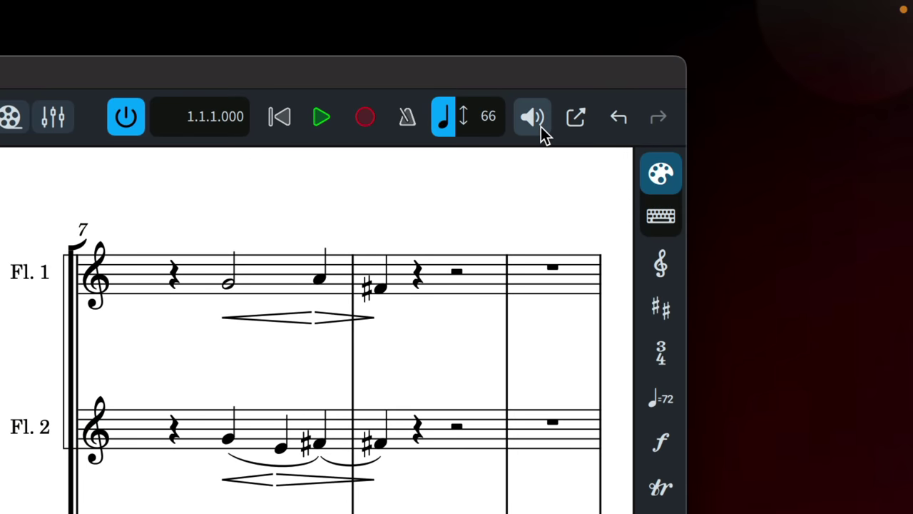
pyautogui.click(541, 126)
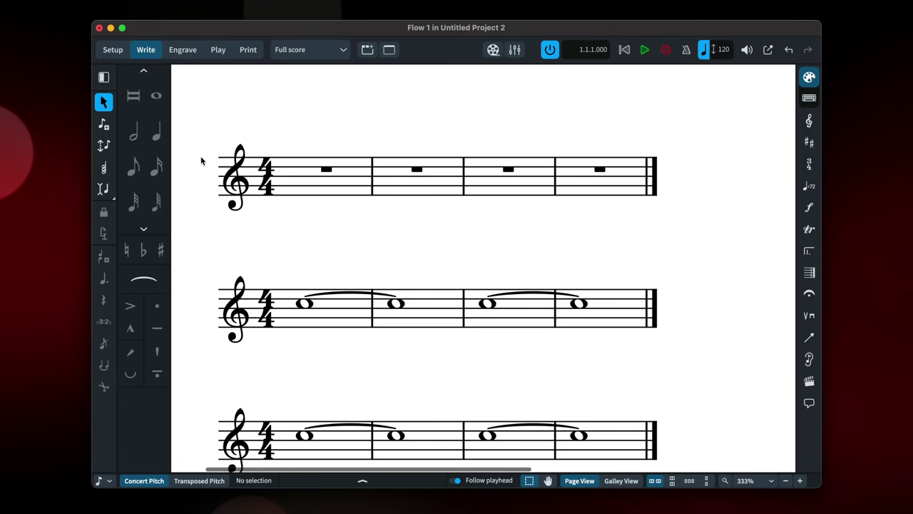
# - Enter bar 1 on the first staff: dotted-quarter C, eighth B, dotted-quarter C, eighth A
pyautogui.click(104, 126)
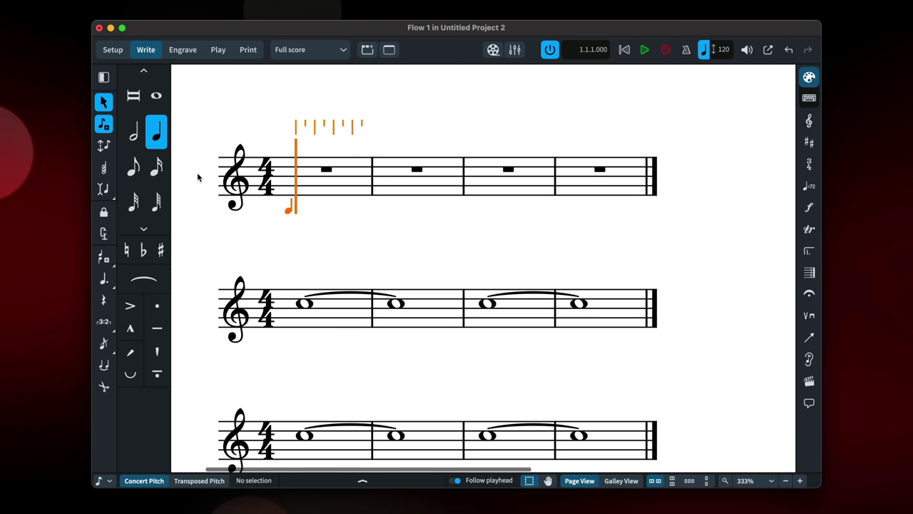
pyautogui.press('.')
pyautogui.press('c')
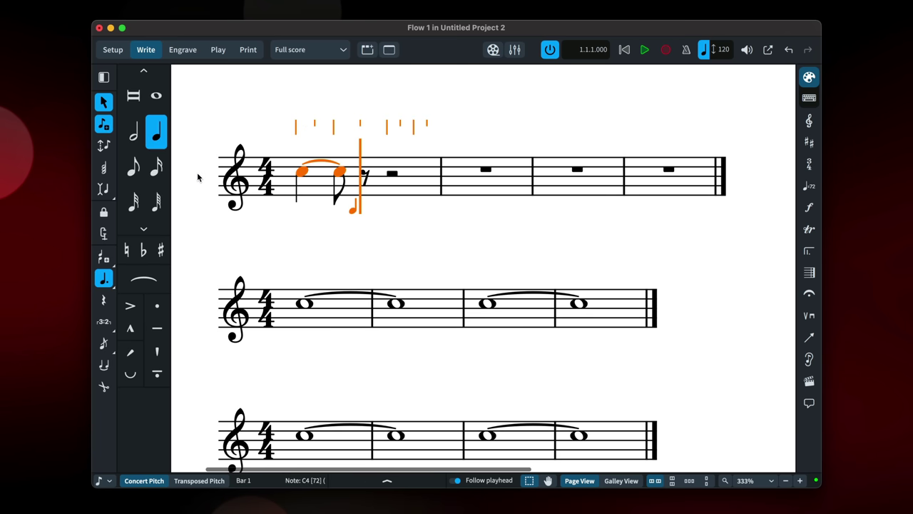
pyautogui.press('5')
pyautogui.press('b')
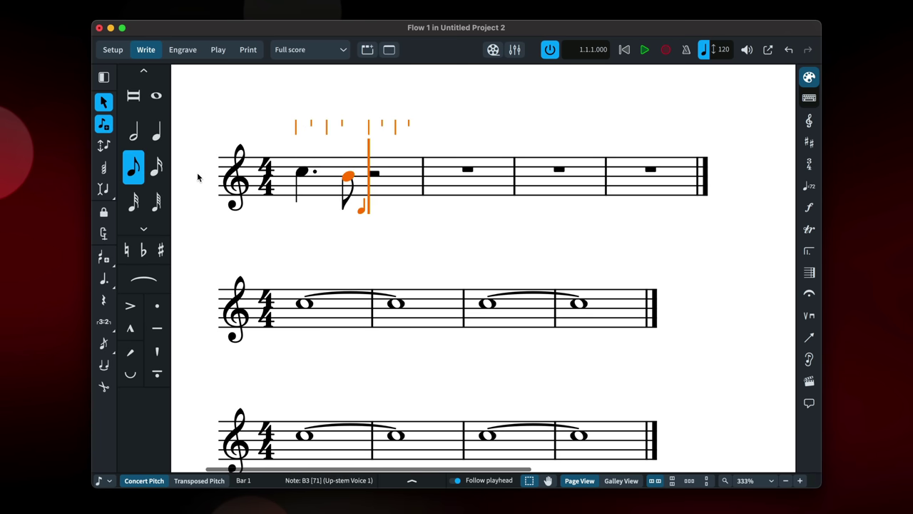
pyautogui.press('6')
pyautogui.press('c')
pyautogui.press('5')
pyautogui.press('a')
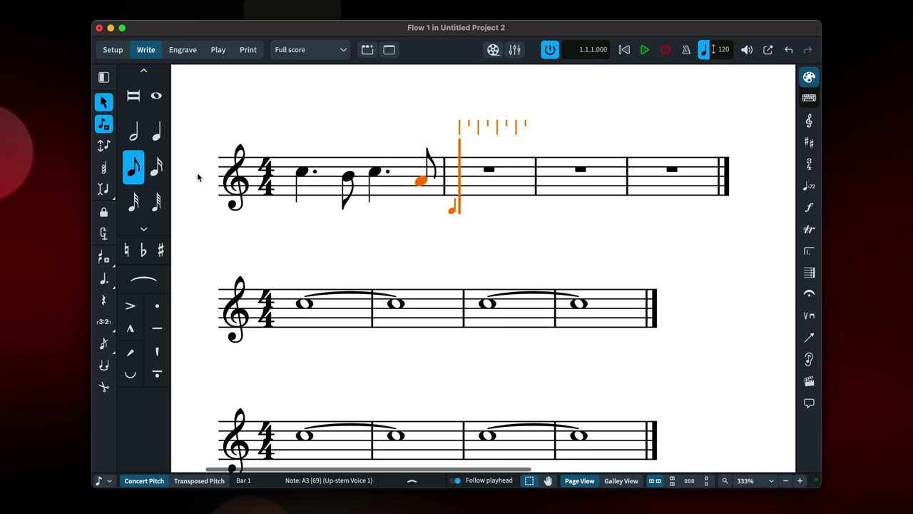
# - Enter bar 2: dotted-eighth B, sixteenth G, dotted-eighth A, sixteenth F, then half-note G
pyautogui.press('.')
pyautogui.press('b')
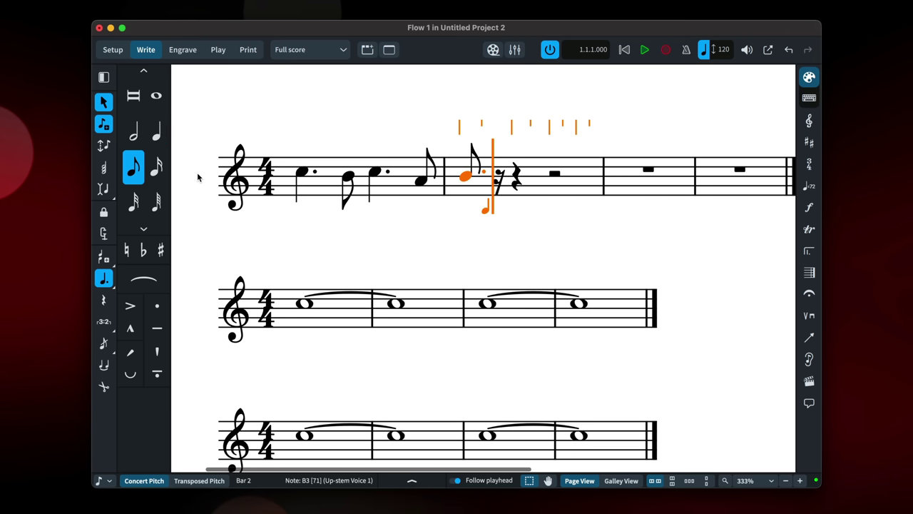
pyautogui.press('4')
pyautogui.press('g')
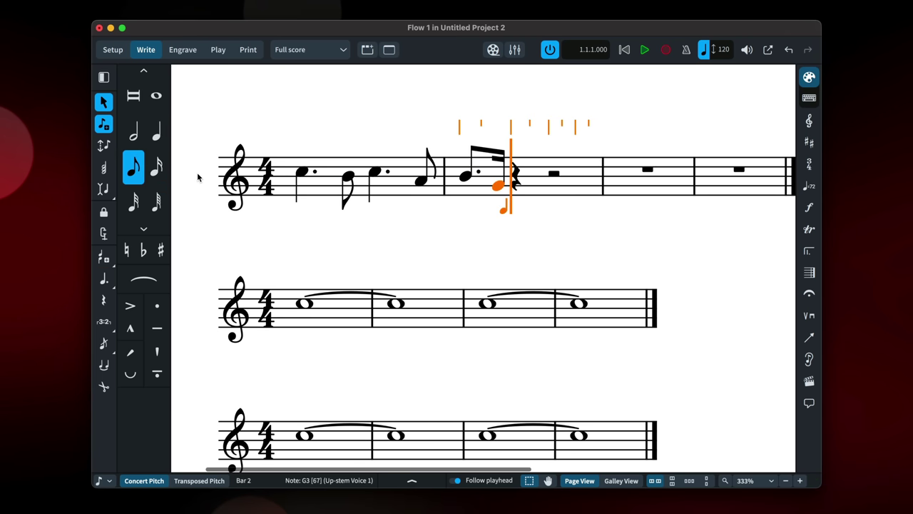
pyautogui.press('a')
pyautogui.press('4')
pyautogui.press('.')
pyautogui.press('f')
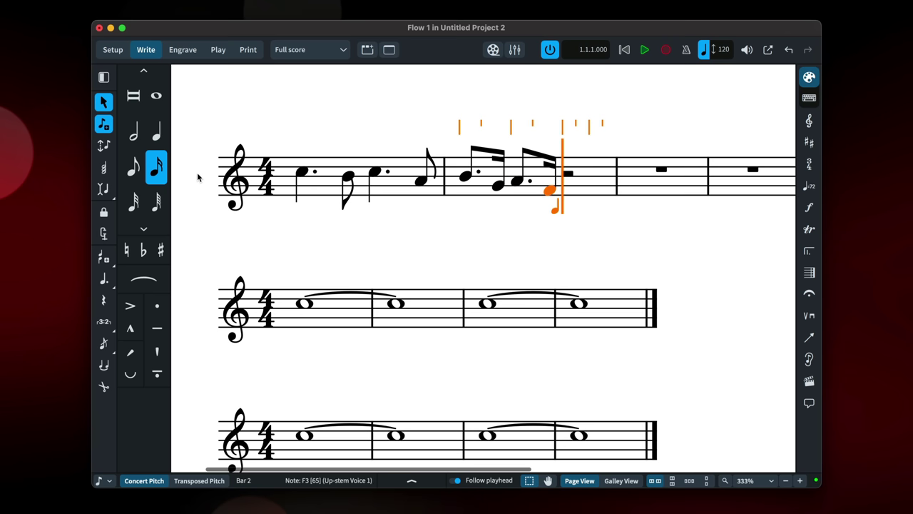
pyautogui.press('6')
pyautogui.press('g')
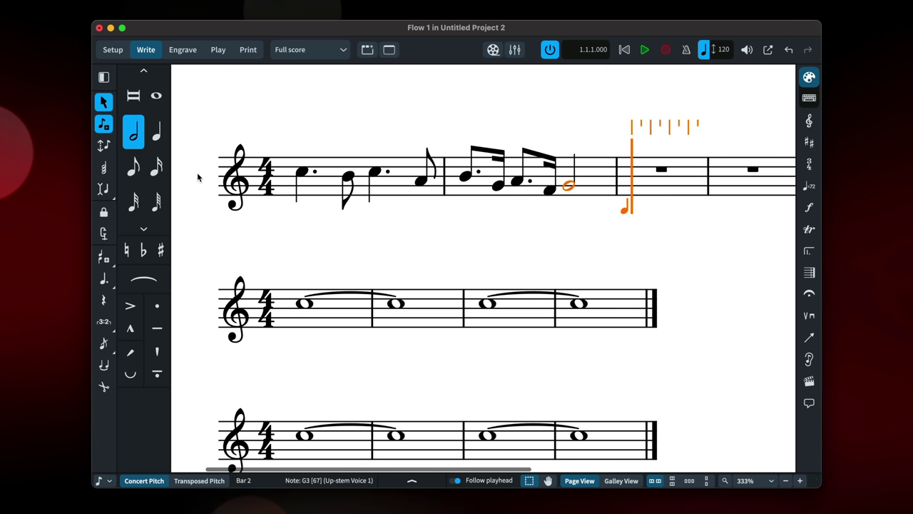
# - Add a cresc. line under the tied notes in bars 1–2 and a dim. line under bars 3–4
pyautogui.click(304, 305)
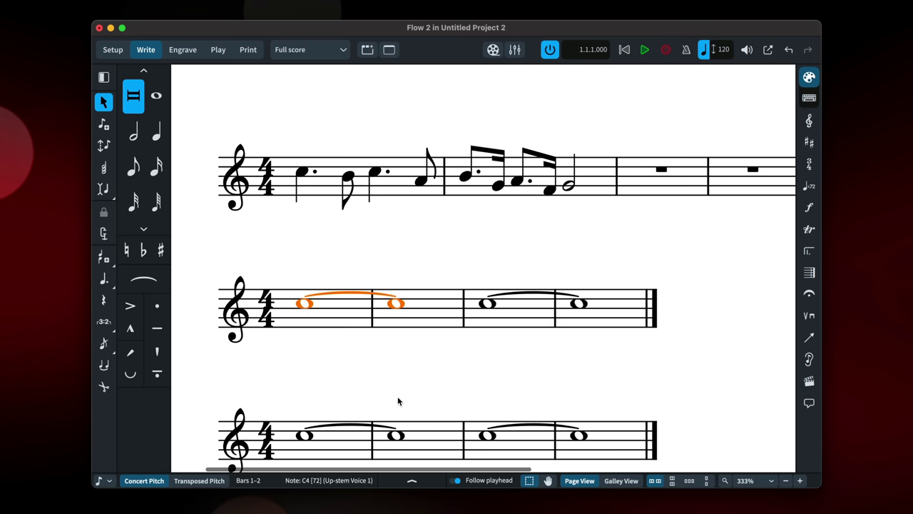
pyautogui.hotkey('shift', 'd')
pyautogui.write('cresc...')
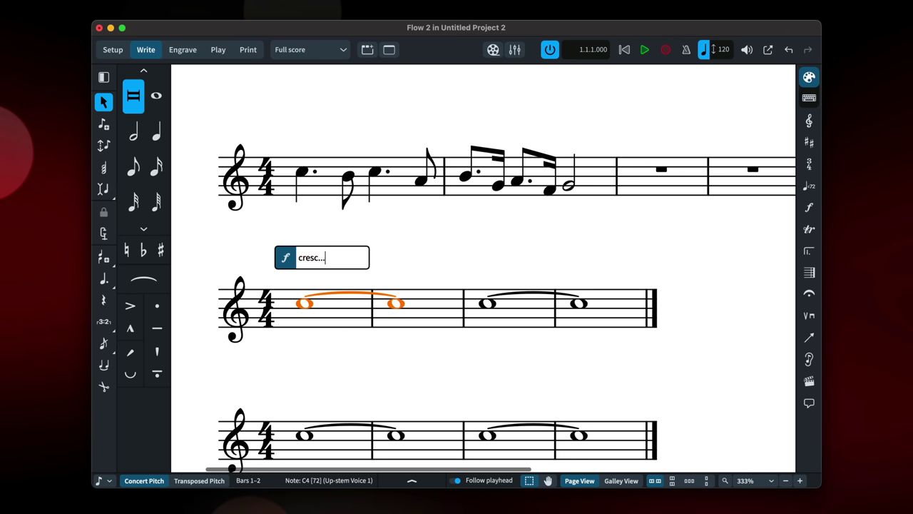
pyautogui.press('Return')
pyautogui.click(487, 307)
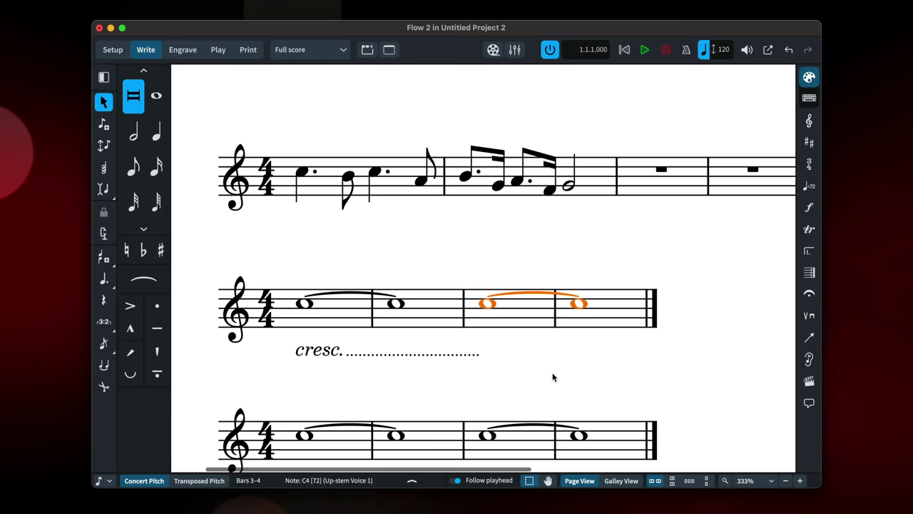
pyautogui.press('Return')
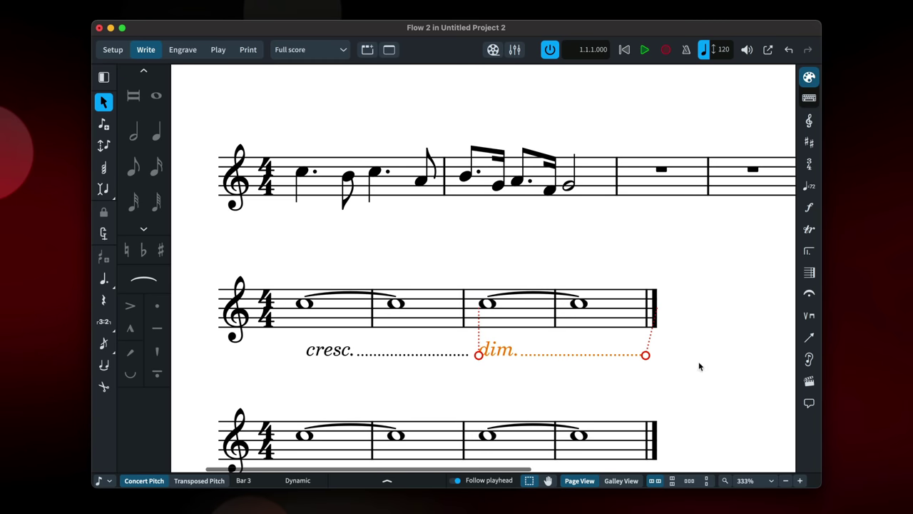
# - Review the hairpin settings on the Engraving Options Dynamics page, then close it and clear the selection
pyautogui.scroll(-5, 699, 362)
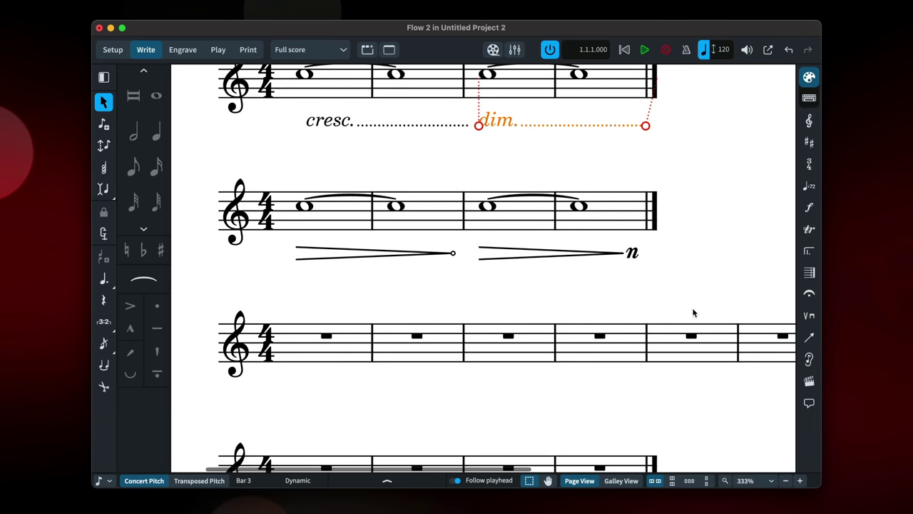
pyautogui.press('super+shift+e')
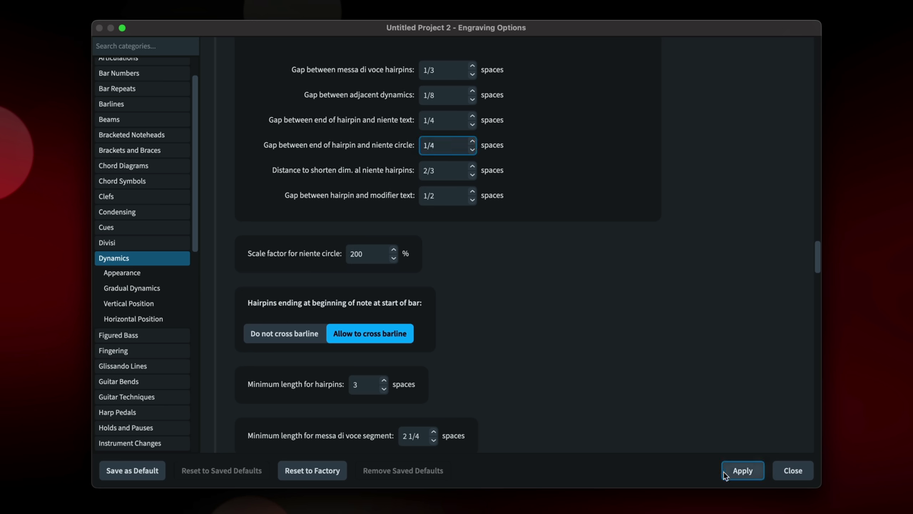
pyautogui.press('Escape')
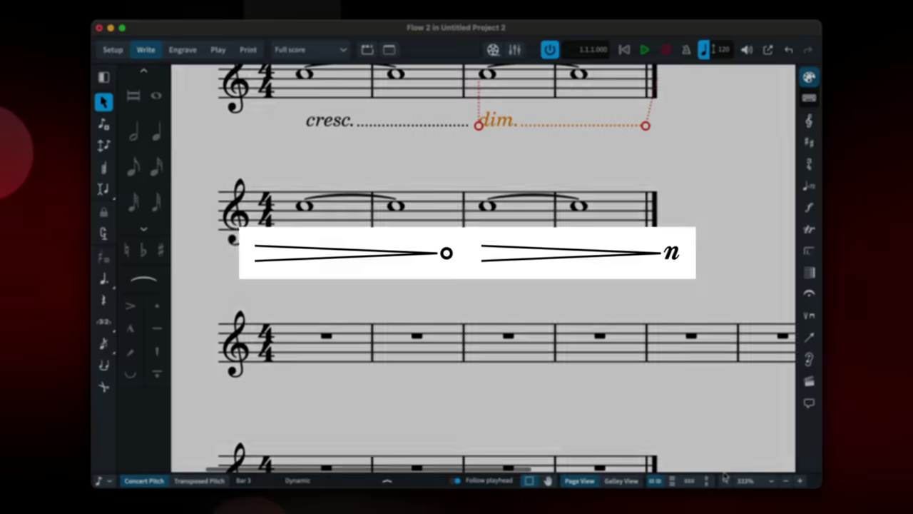
pyautogui.press('Escape')
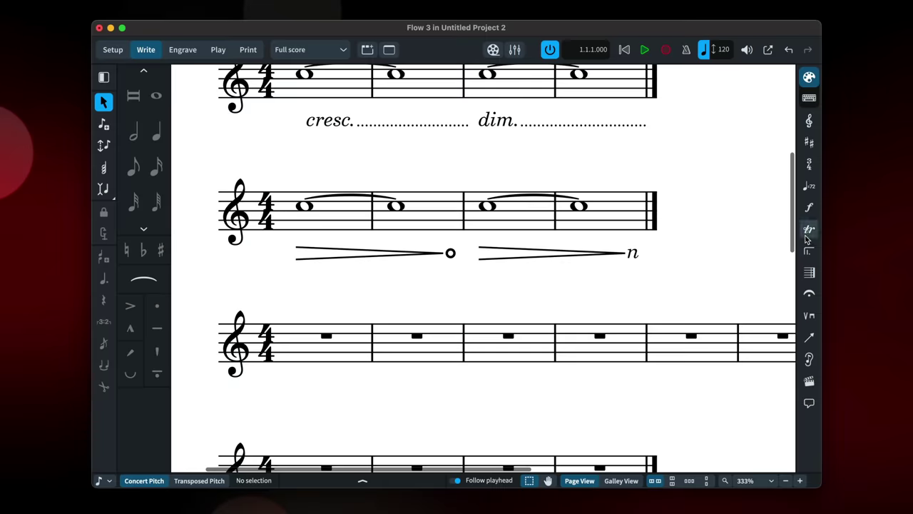
# - Delete bars 2–4 with the jump bar's Delete Bars command
pyautogui.click(810, 230)
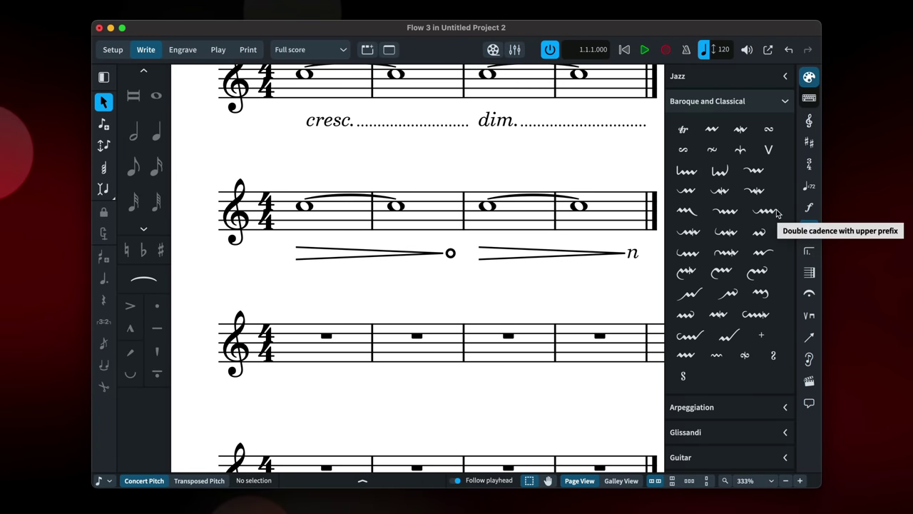
pyautogui.click(810, 230)
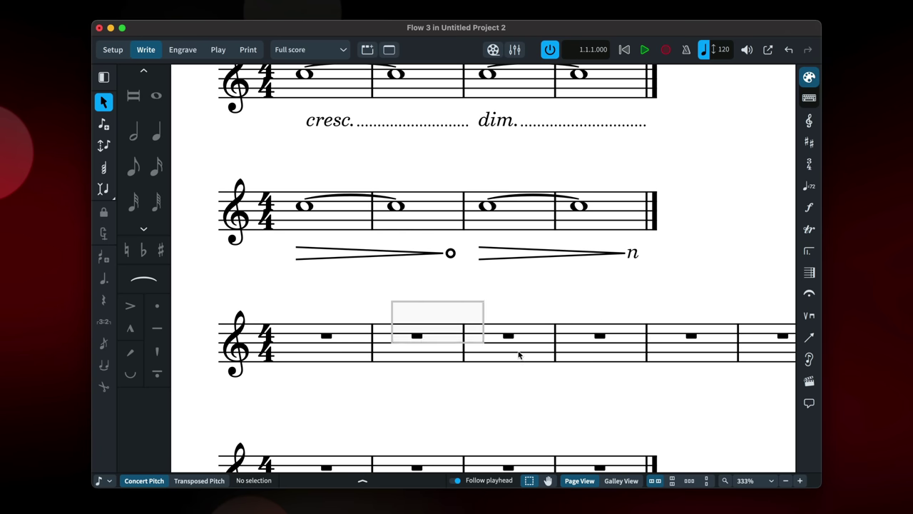
pyautogui.moveTo(519, 355); pyautogui.dragTo(617, 378)
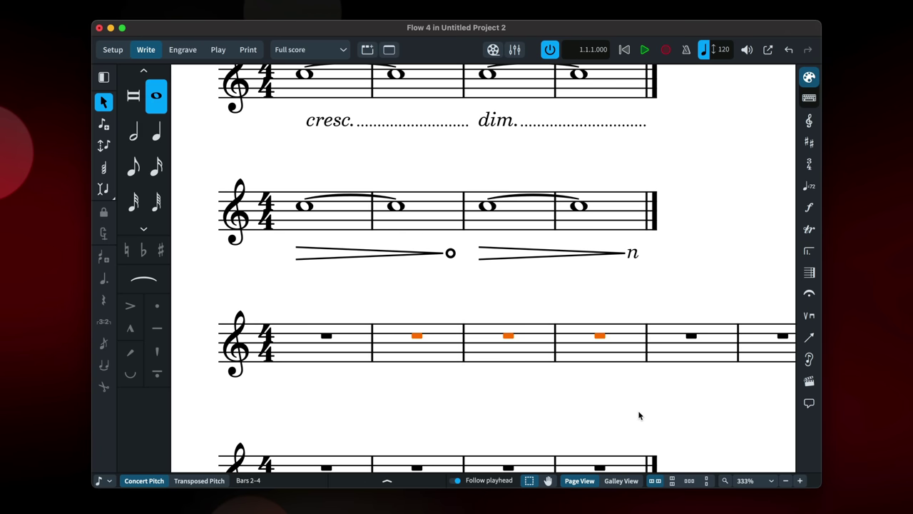
pyautogui.write('jDelete Bars')
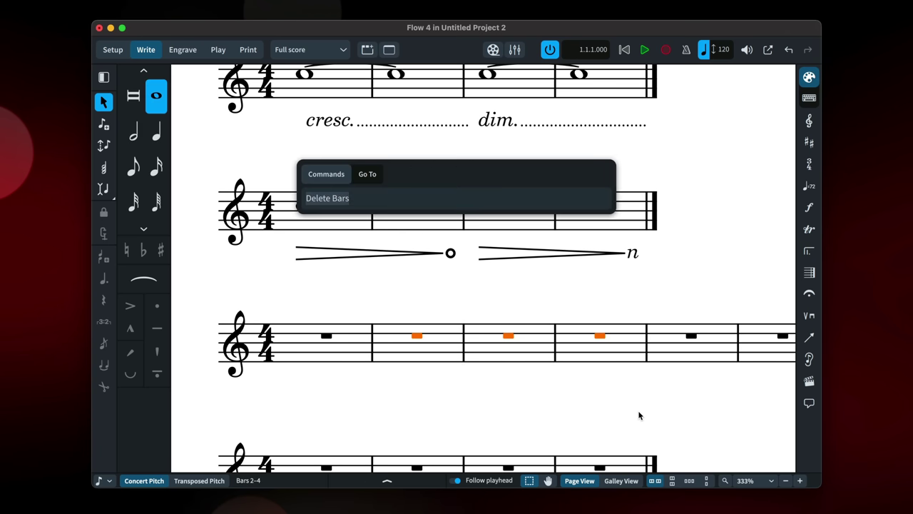
pyautogui.press('Return')
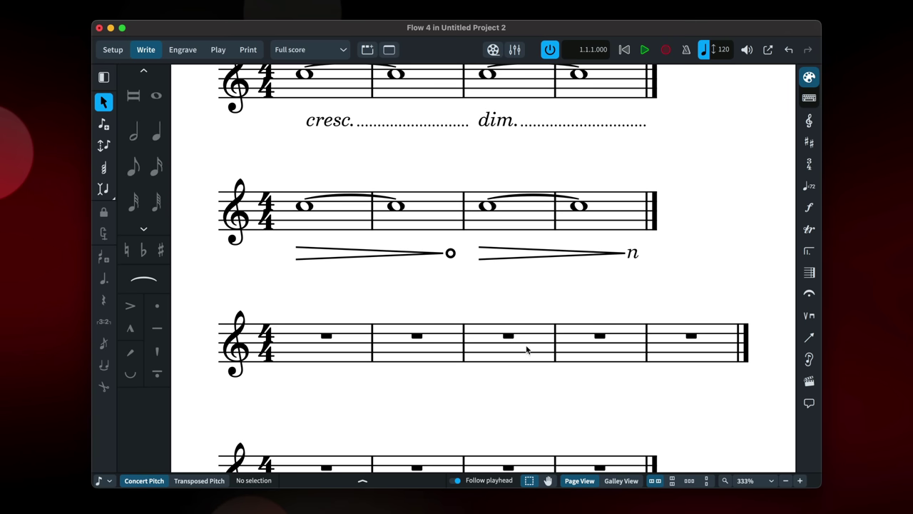
# - Delete bars 2–3 from the third staff and add a bar at the end of the flow
pyautogui.moveTo(531, 382); pyautogui.dragTo(529, 411)
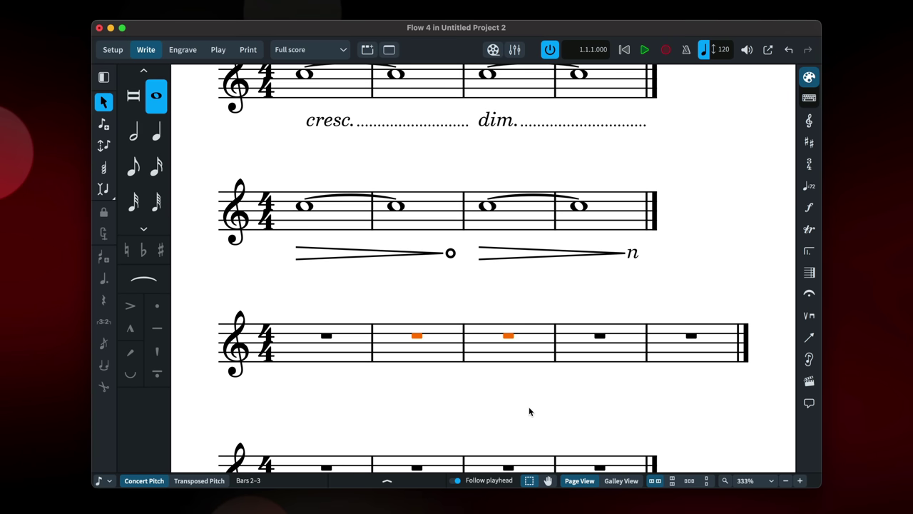
pyautogui.press('super+BackSpace')
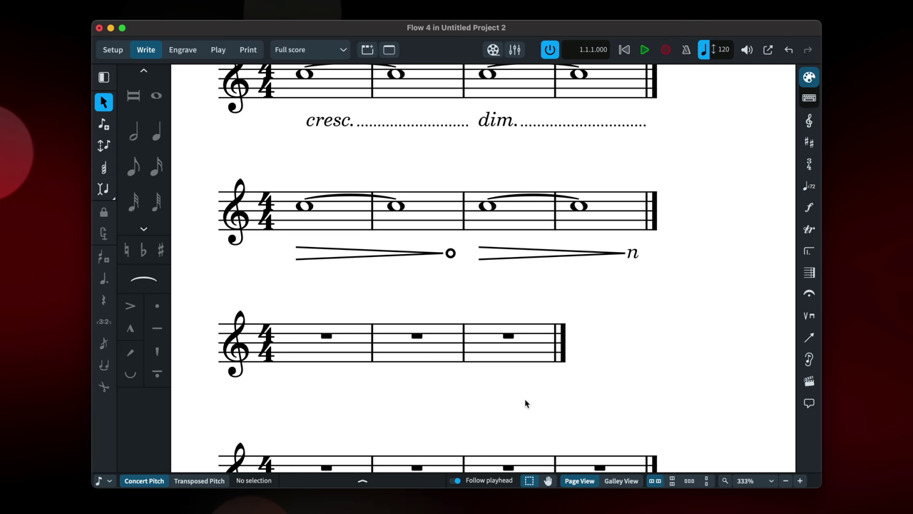
pyautogui.press('j')
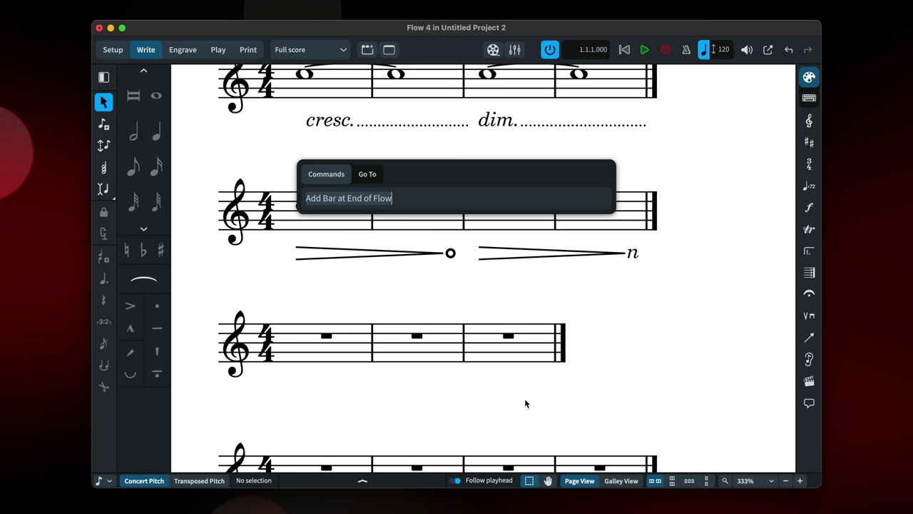
pyautogui.press('Return')
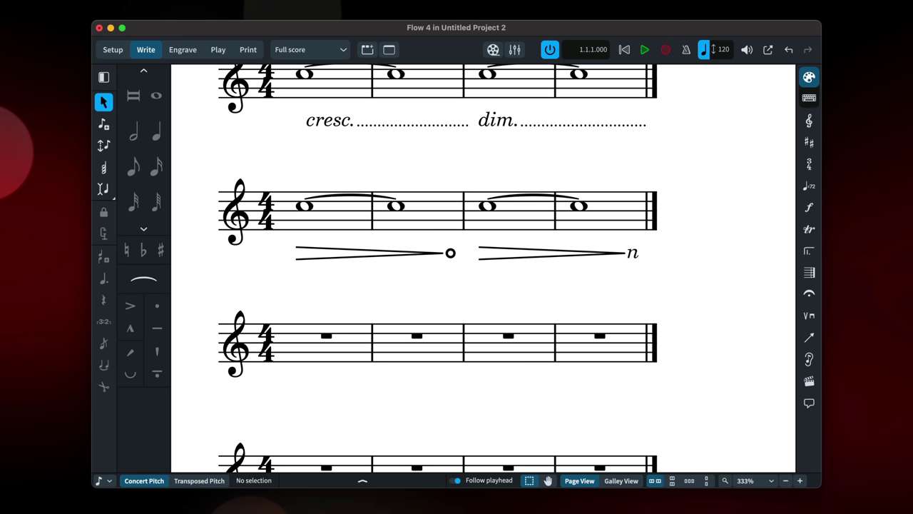
# - Add another bar at the end of the flow and hide the clarinet's 8va line
pyautogui.press('j')
pyautogui.press('j')
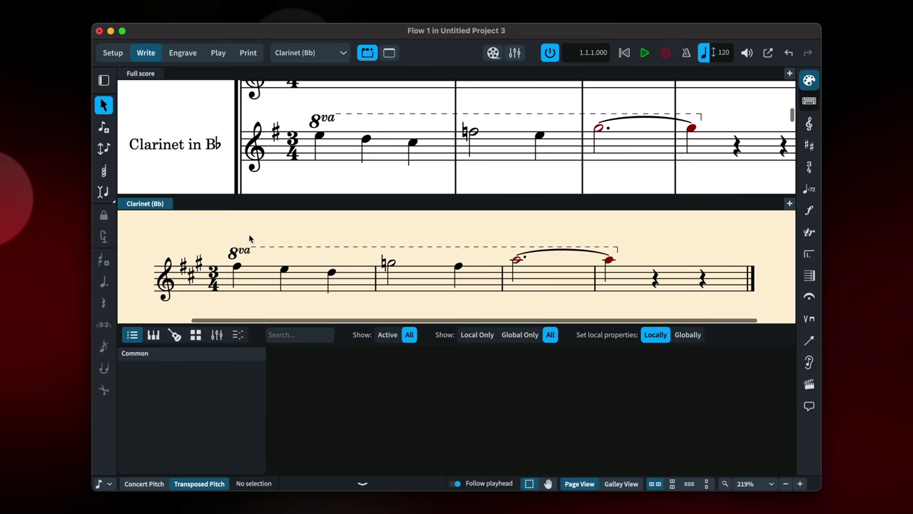
pyautogui.click(234, 254)
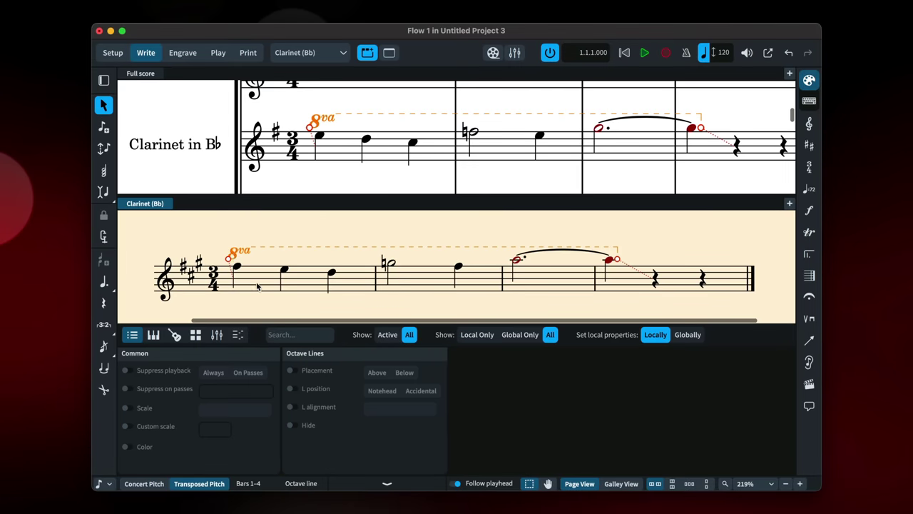
pyautogui.click(291, 426)
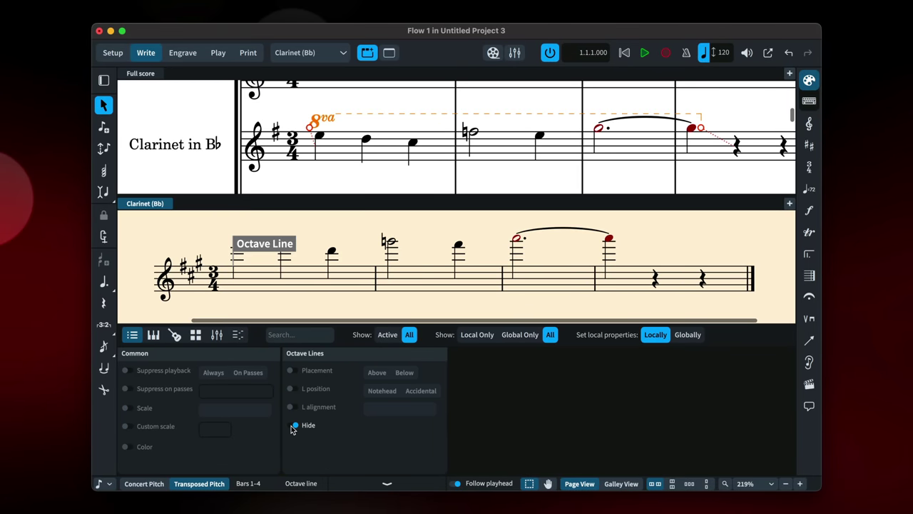
pyautogui.click(303, 311)
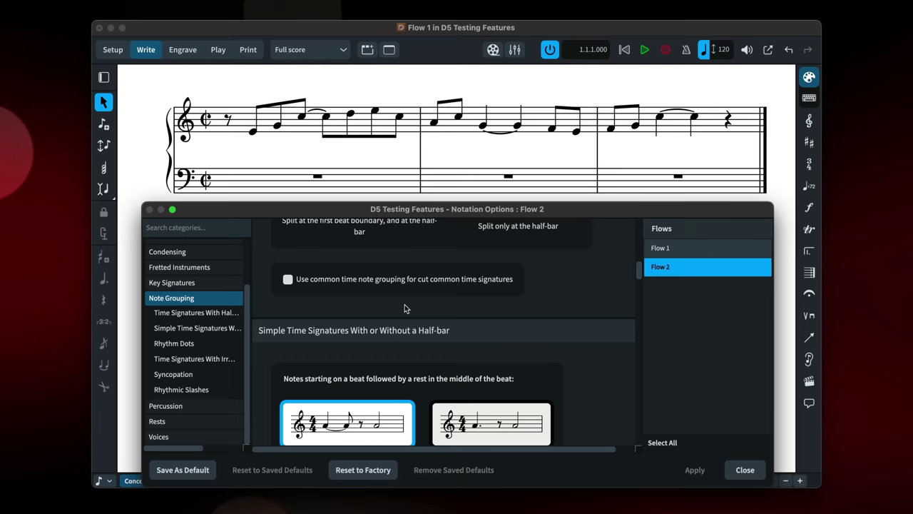
# - Use common-time note grouping for cut common time and align rests 'When in the same bar', applying each
pyautogui.click(367, 282)
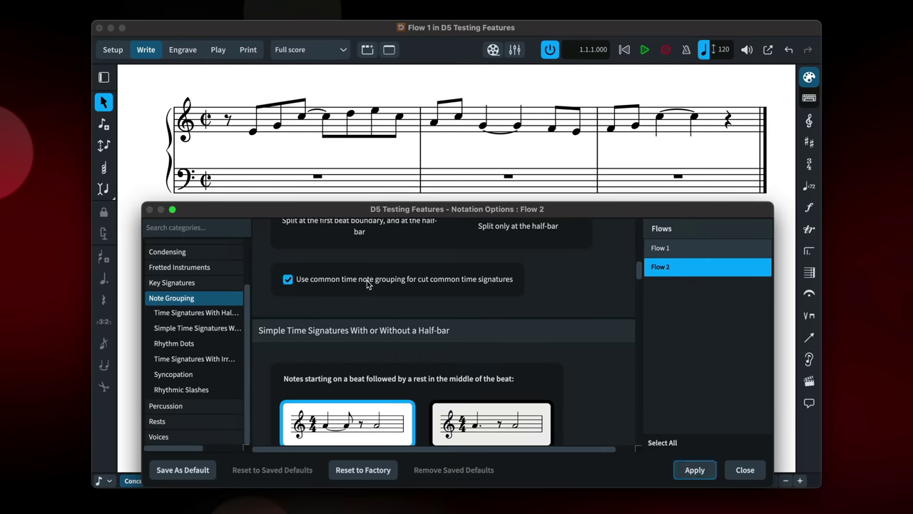
pyautogui.click(696, 473)
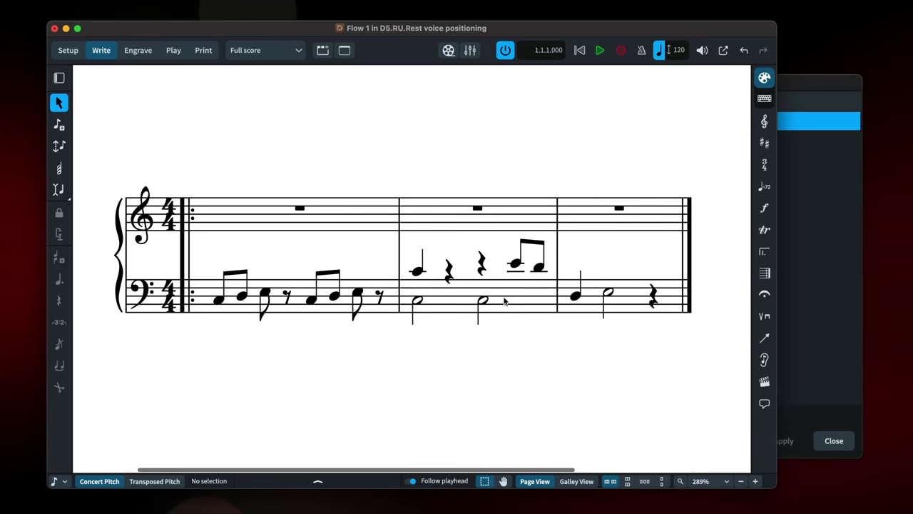
pyautogui.press('super+shift+n')
pyautogui.click(516, 303)
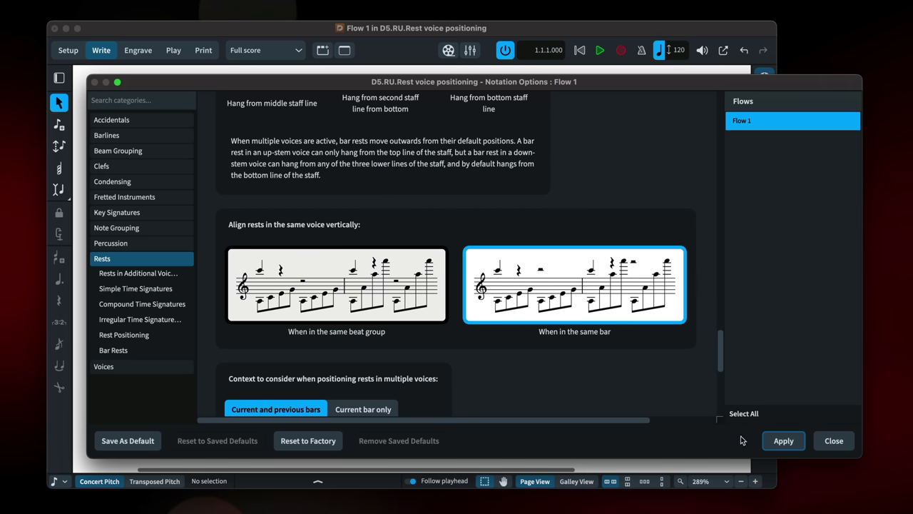
pyautogui.click(782, 441)
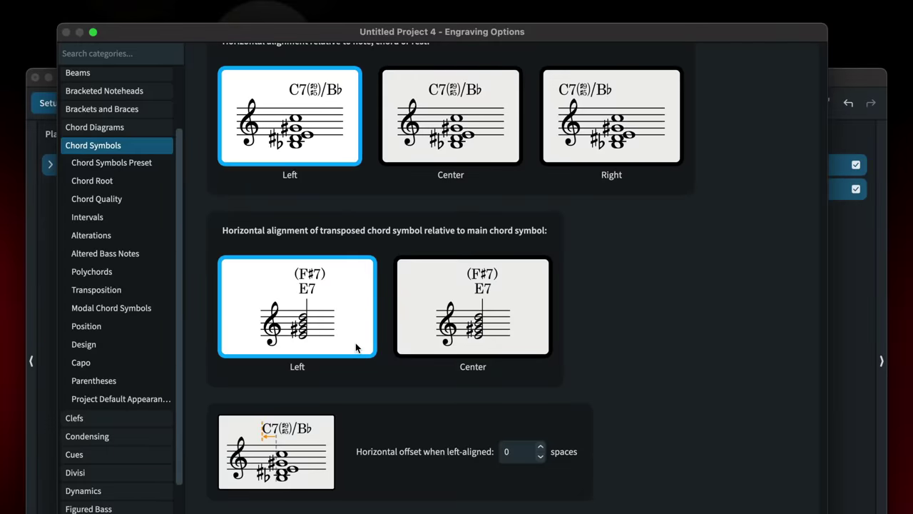
# - Set transposed chord symbol alignment to Center in Engraving Options > Chord Symbols
pyautogui.click(421, 349)
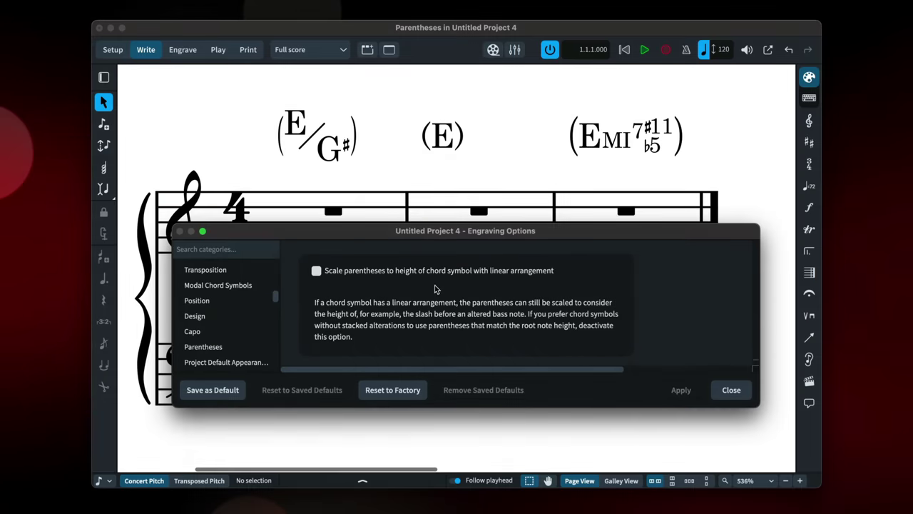
# - Enable 'Scale parentheses to height' and 'Use 6/9 appearance' for chord symbols, applying each change
pyautogui.click(402, 272)
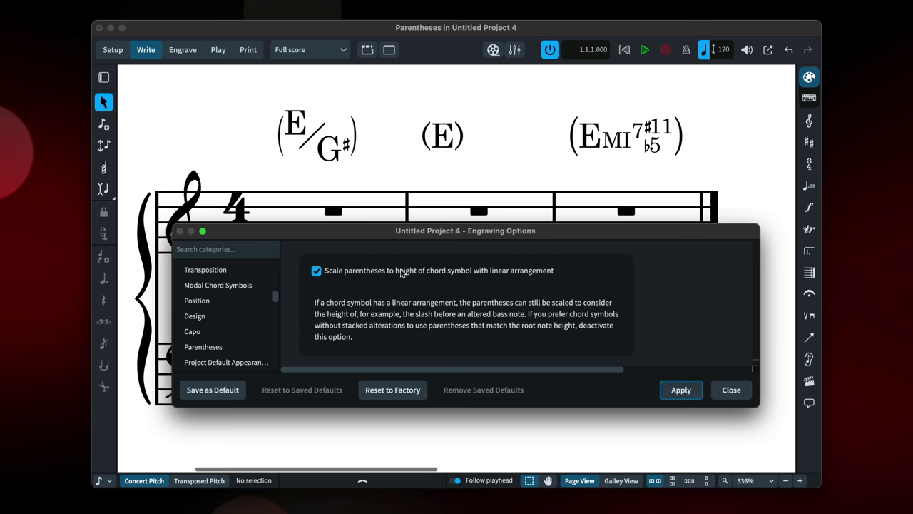
pyautogui.click(692, 396)
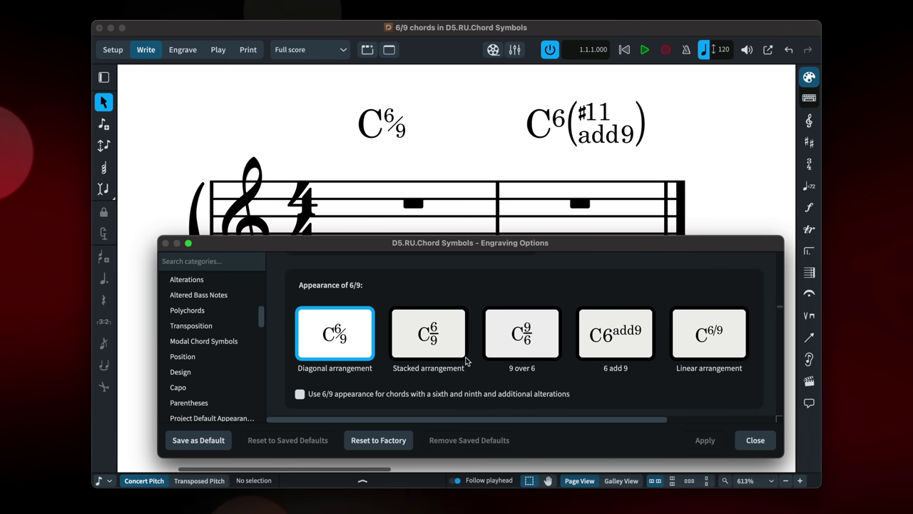
pyautogui.click(426, 396)
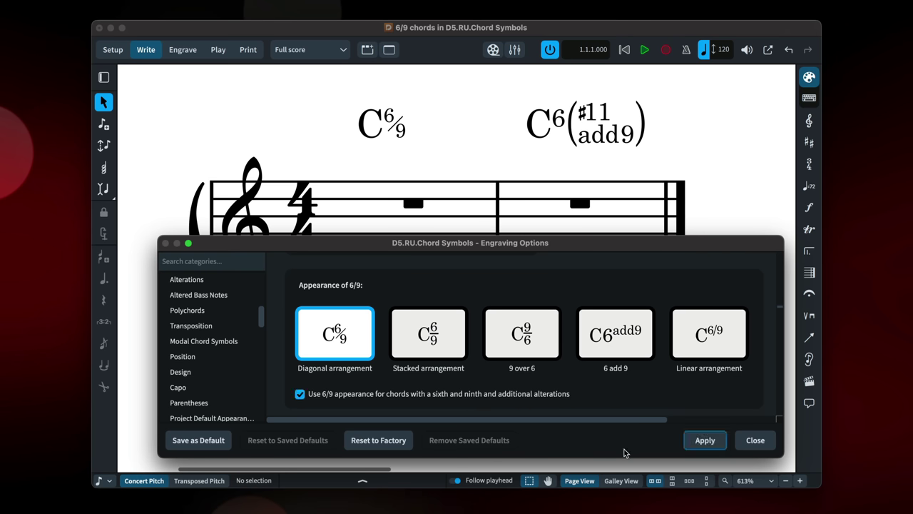
pyautogui.click(719, 446)
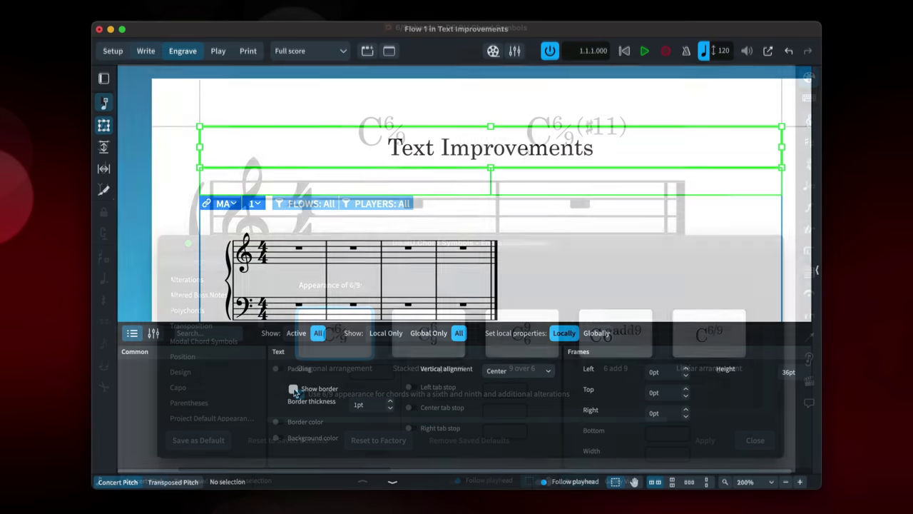
# - Give the title frame a blue border and a translucent pale-blue background colour
pyautogui.click(292, 389)
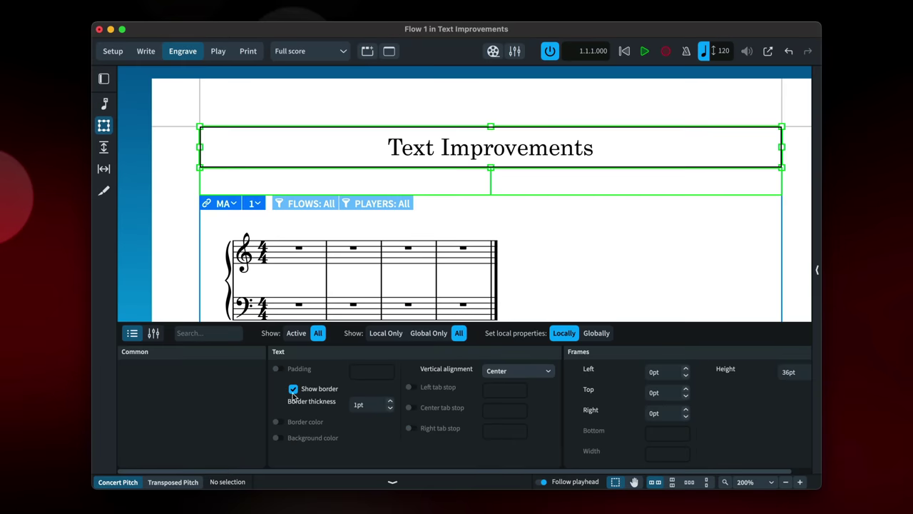
pyautogui.click(281, 422)
pyautogui.click(353, 424)
pyautogui.click(437, 296)
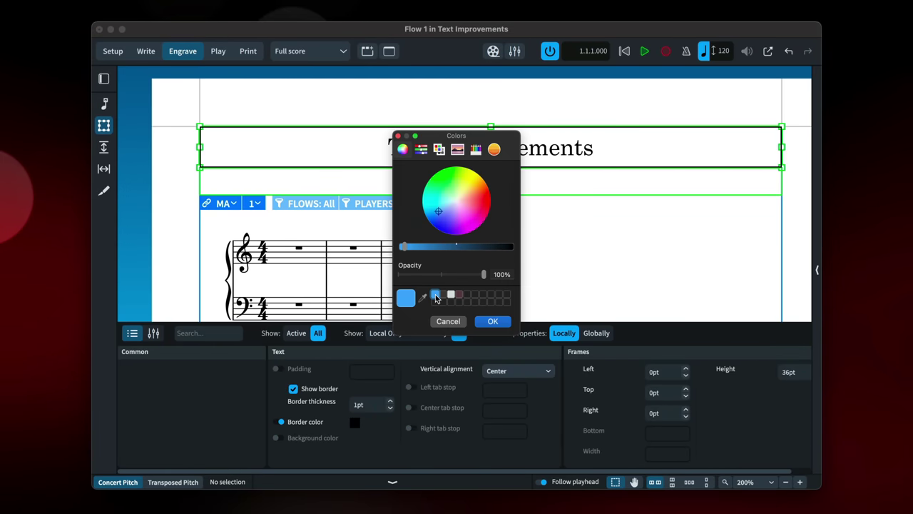
pyautogui.click(491, 321)
pyautogui.click(279, 437)
pyautogui.click(355, 437)
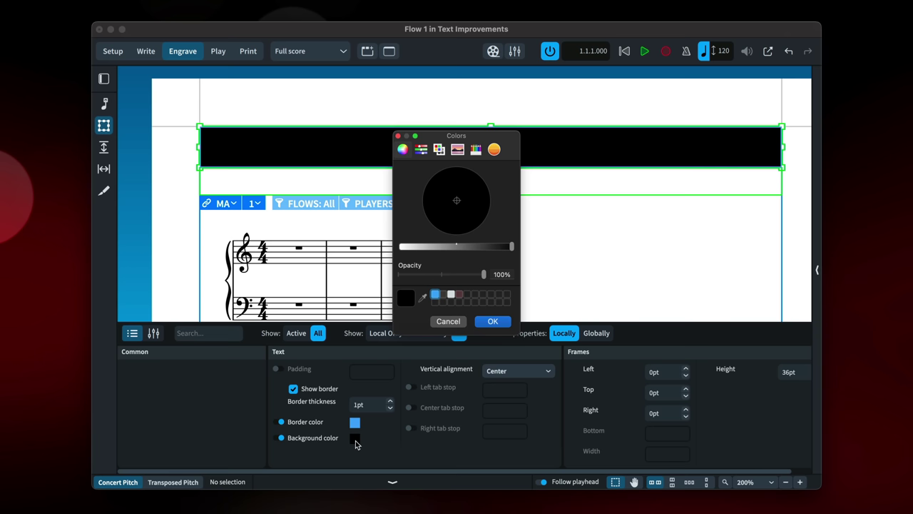
pyautogui.click(435, 294)
pyautogui.click(419, 275)
pyautogui.click(493, 321)
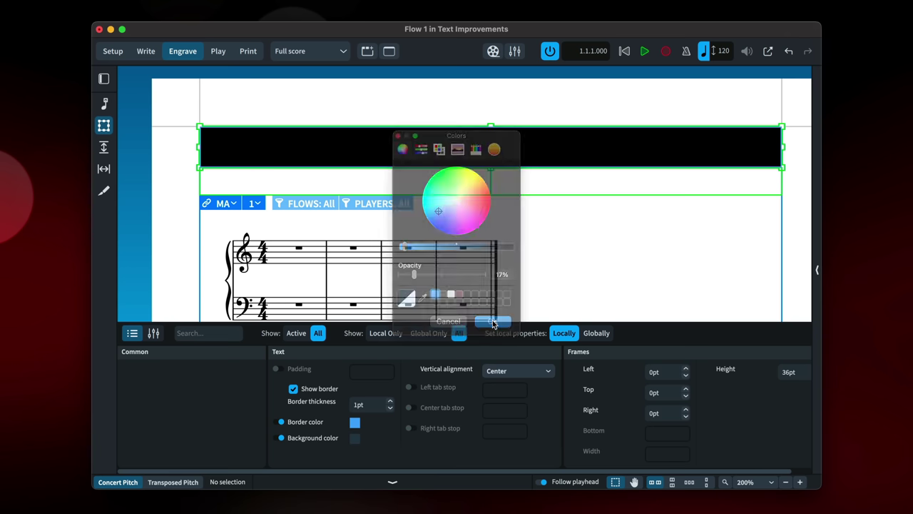
pyautogui.click(541, 286)
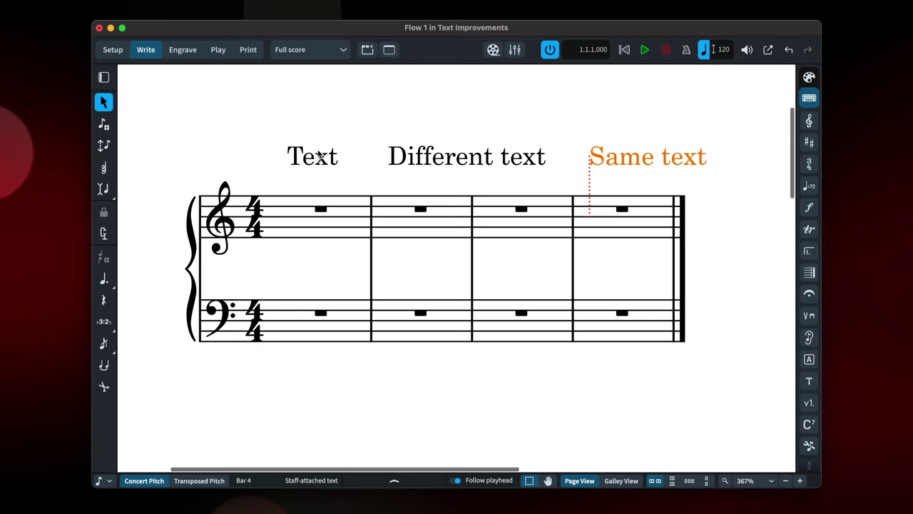
# - Change the paragraph style of 'Text' and 'Same text' to italic, then reselect both items
pyautogui.keyDown('super'); pyautogui.click(316, 156); pyautogui.keyUp('super')
pyautogui.rightClick(344, 132)
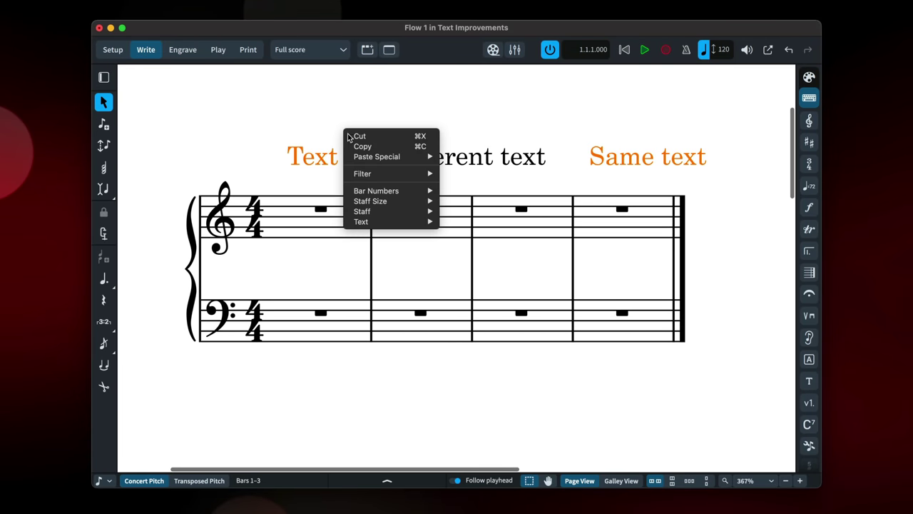
pyautogui.moveTo(399, 221)
pyautogui.click(461, 221)
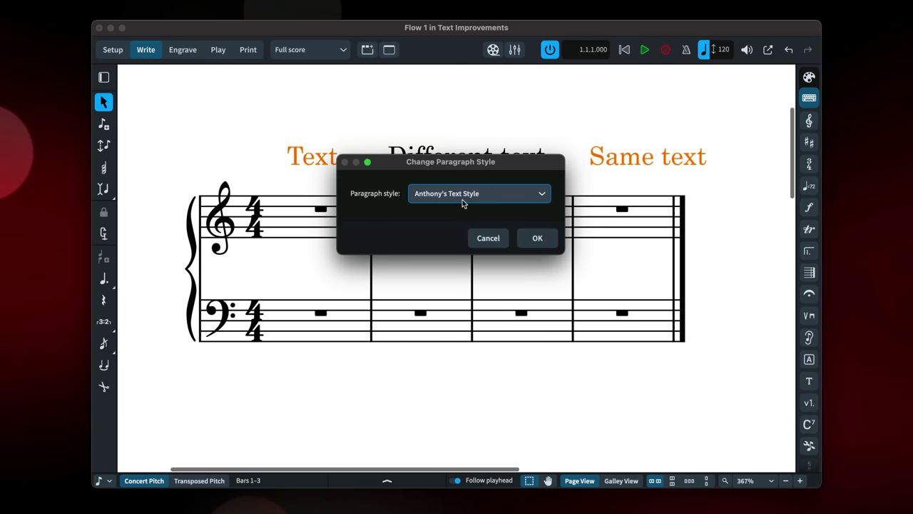
pyautogui.click(537, 237)
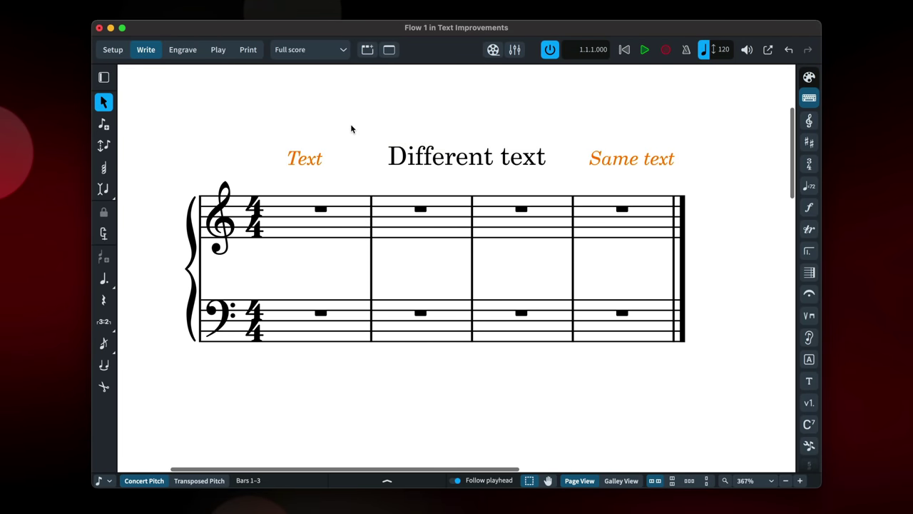
pyautogui.press('Escape')
pyautogui.click(320, 160)
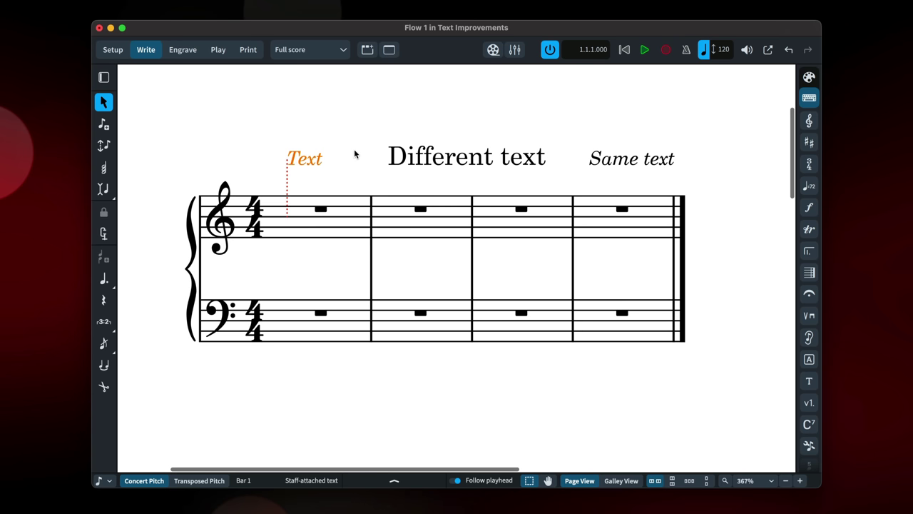
pyautogui.press('super+shift+a')
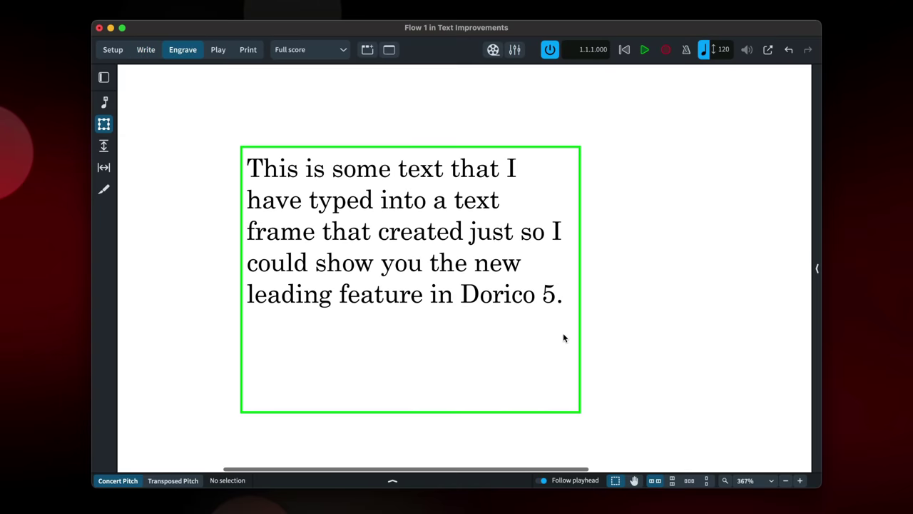
# - Select all the text in the frame and increase its line spacing by two steps
pyautogui.doubleClick(566, 302)
pyautogui.press('super+a')
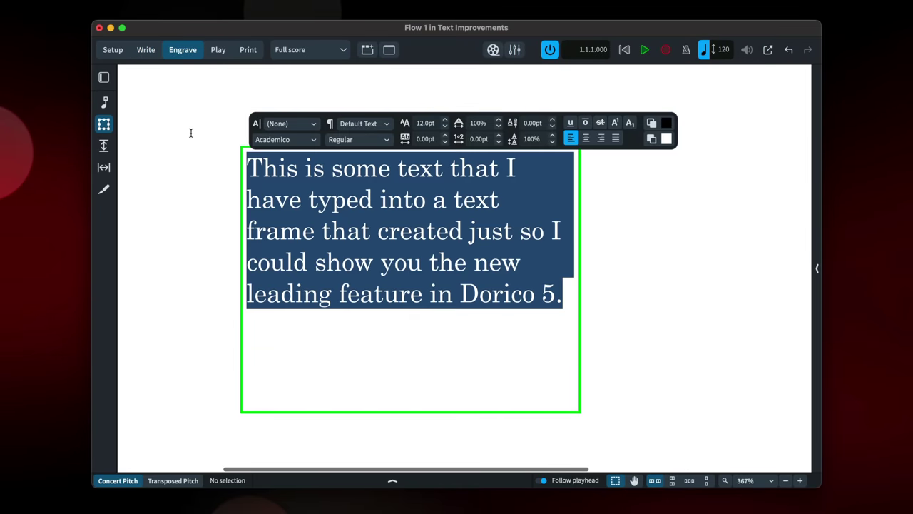
pyautogui.click(552, 137)
pyautogui.click(552, 137)
pyautogui.click(650, 257)
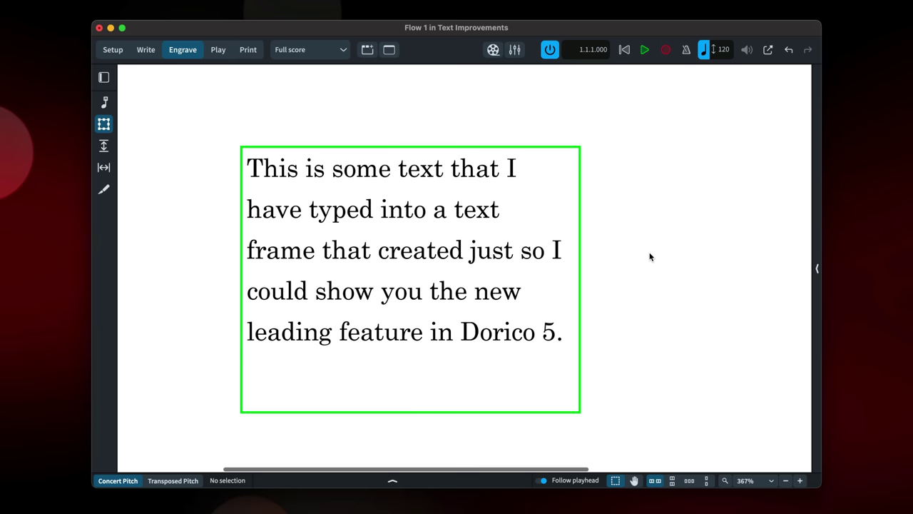
# - Type 'Breathe... then·carry·on', using code 00b7 with Alt+X for each middle dot
pyautogui.write('Breathe202')
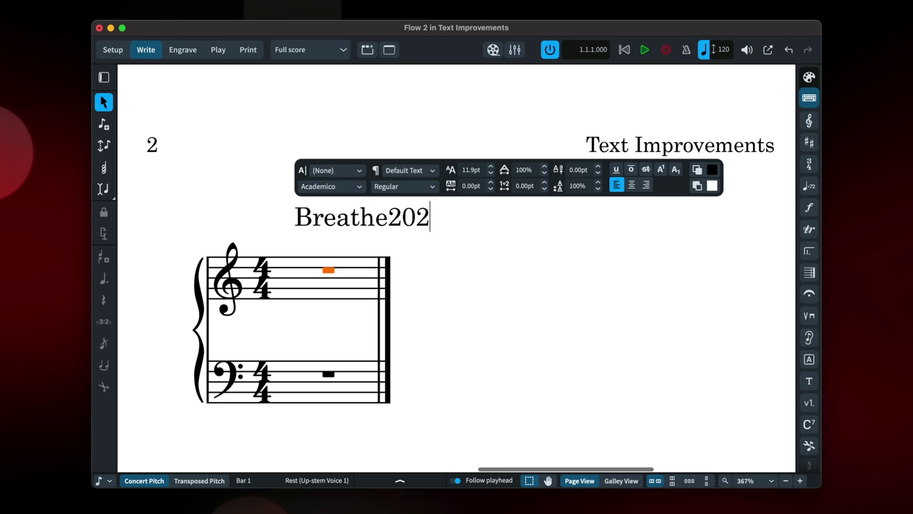
pyautogui.write('6')
pyautogui.press('BackSpace')
pyautogui.press('BackSpace')
pyautogui.press('BackSpace')
pyautogui.press('BackSpace')
pyautogui.write('... then')
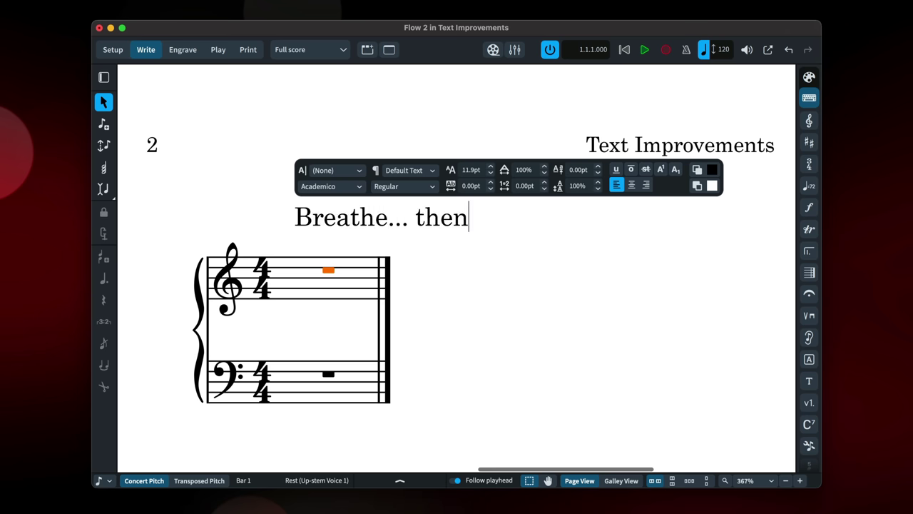
pyautogui.write('00b7')
pyautogui.hotkey('alt', 'x')
pyautogui.write('carry00b7')
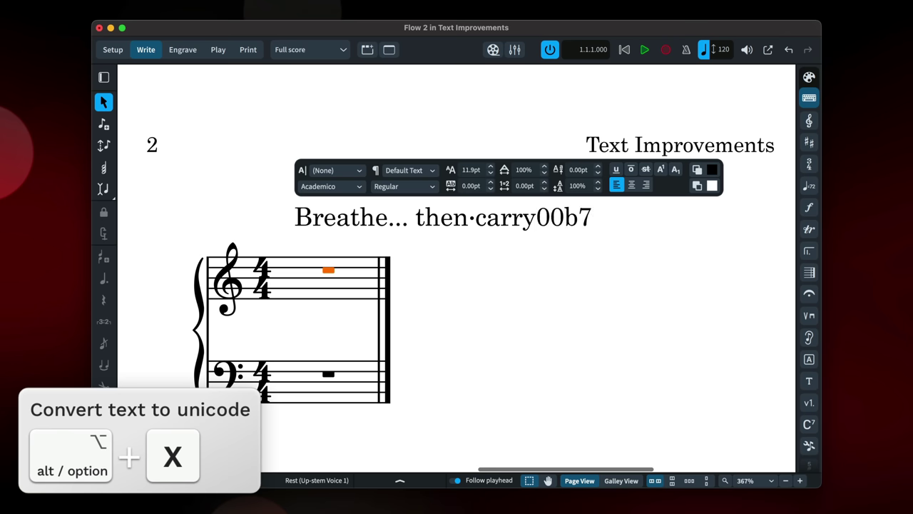
pyautogui.hotkey('alt', 'x')
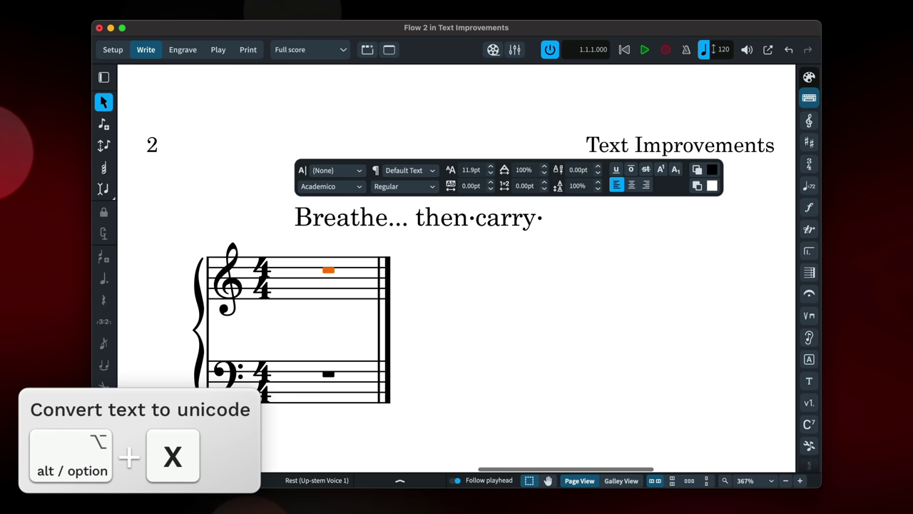
pyautogui.write('on')
pyautogui.press('Escape')
# - Deselect the text and try the Finale Jazz music font
pyautogui.click(464, 314)
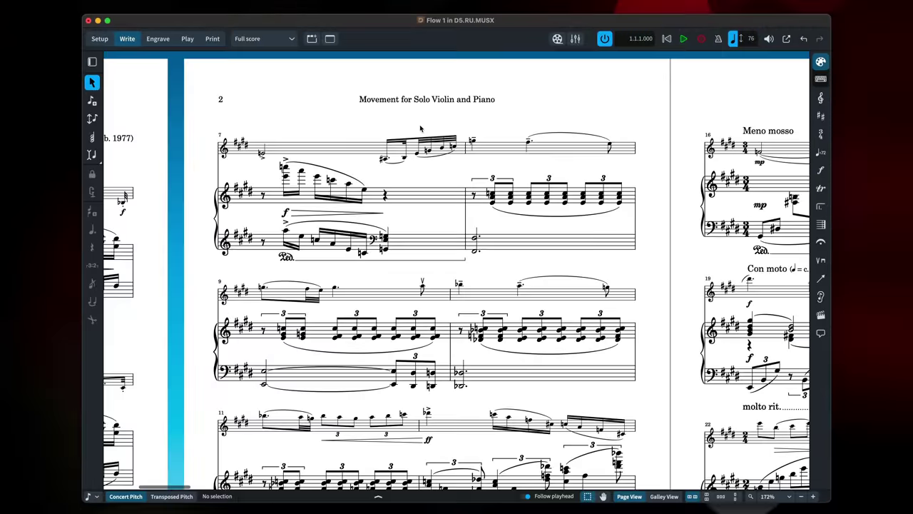
pyautogui.hotkey('shift', 'x')
pyautogui.press('Escape')
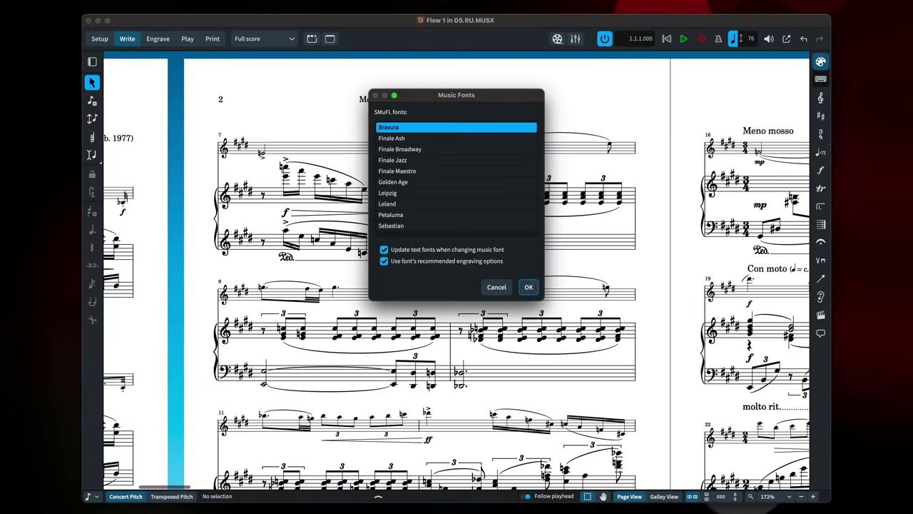
pyautogui.click(421, 159)
pyautogui.press('Escape')
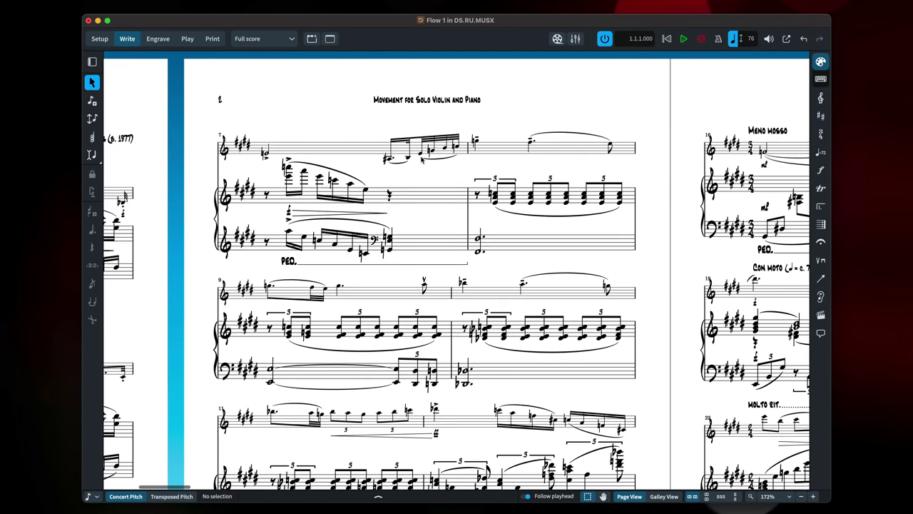
# - Try the Golden Age music font, then the Leland music font
pyautogui.press('j')
pyautogui.press('Return')
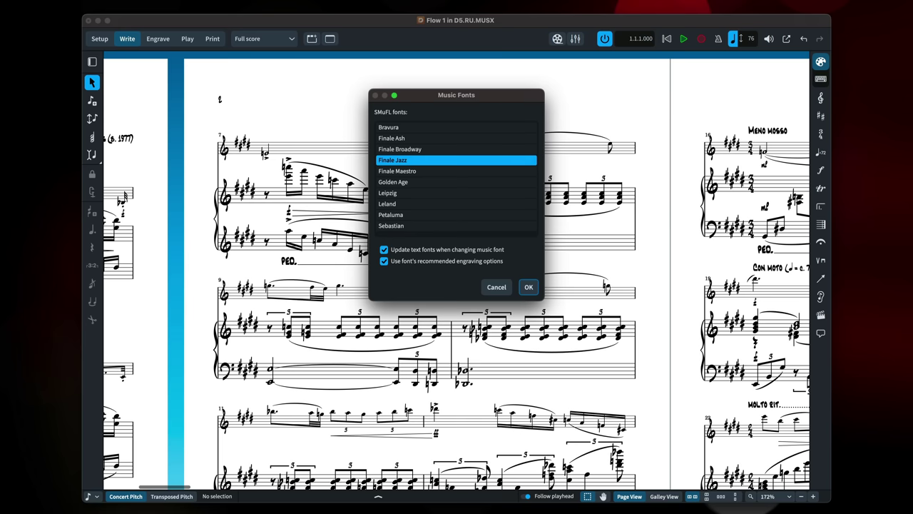
pyautogui.doubleClick(418, 183)
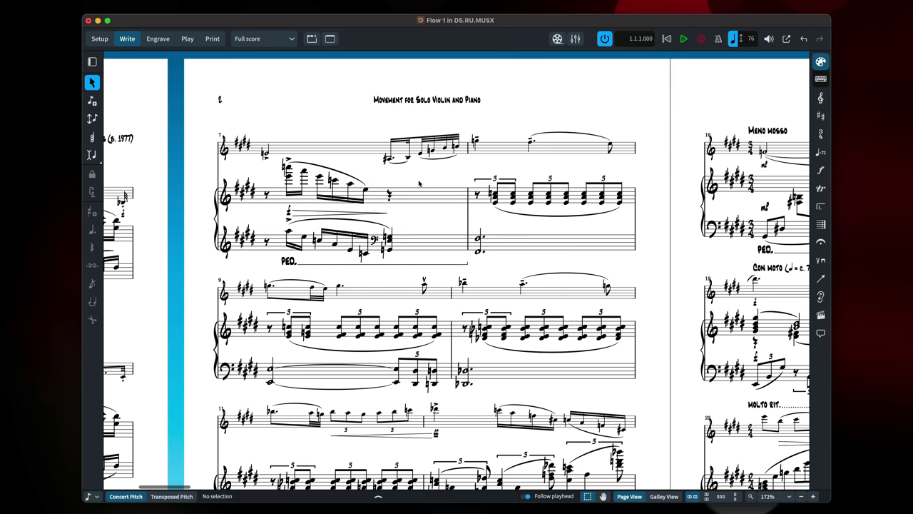
pyautogui.press('j')
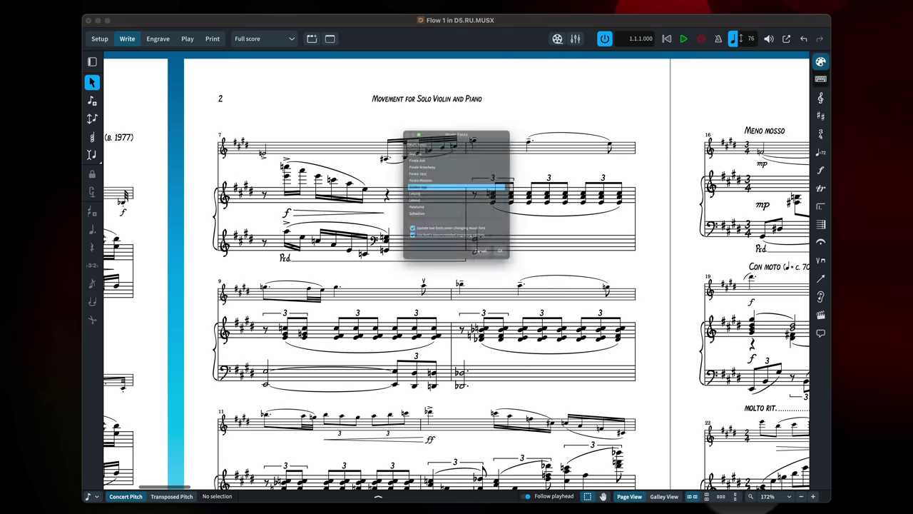
pyautogui.press('Return')
pyautogui.click(417, 205)
pyautogui.doubleClick(417, 205)
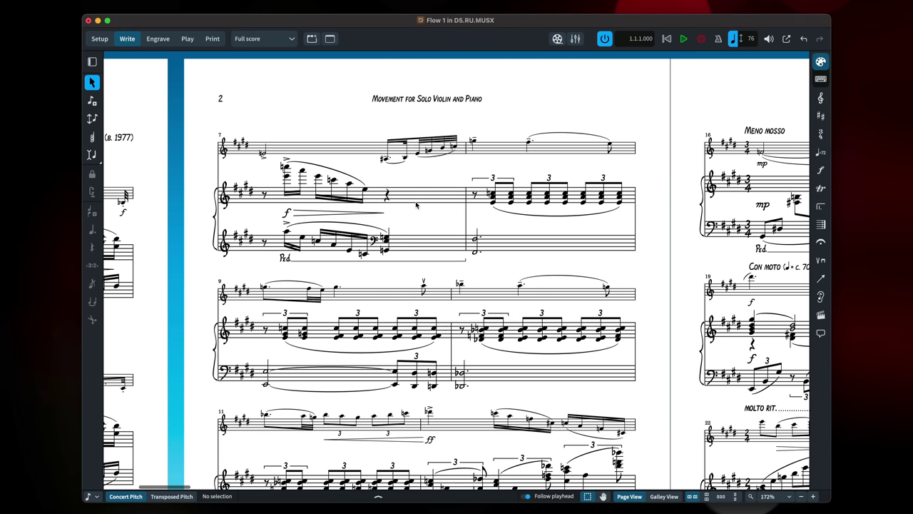
# - Apply the Sebastian music font from the Music Fonts list
pyautogui.press('j')
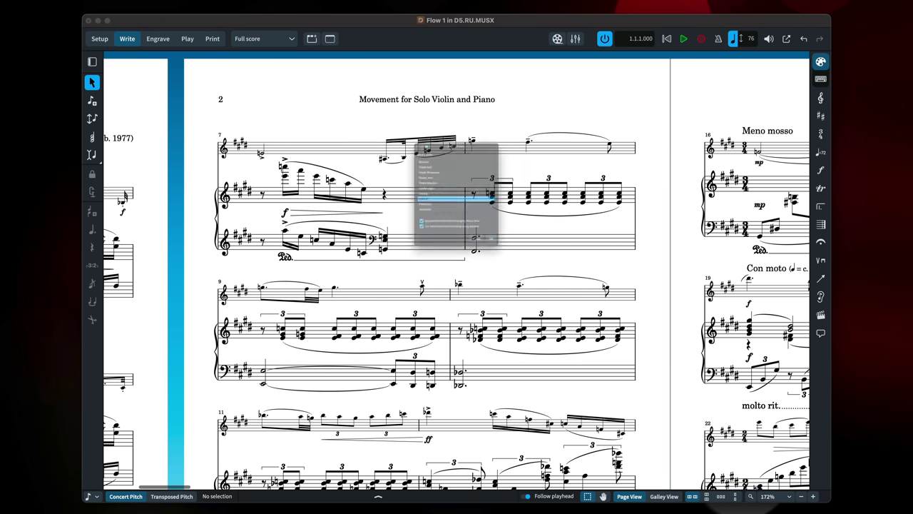
pyautogui.press('Return')
pyautogui.doubleClick(412, 226)
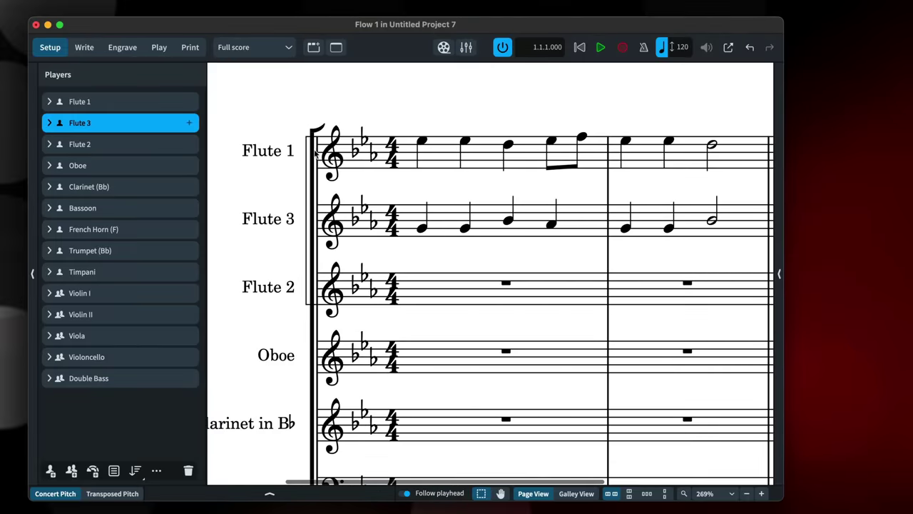
# - Renumber the flutes 1, 2, 3 and show the Percussion player name on the first system only
pyautogui.click(166, 7)
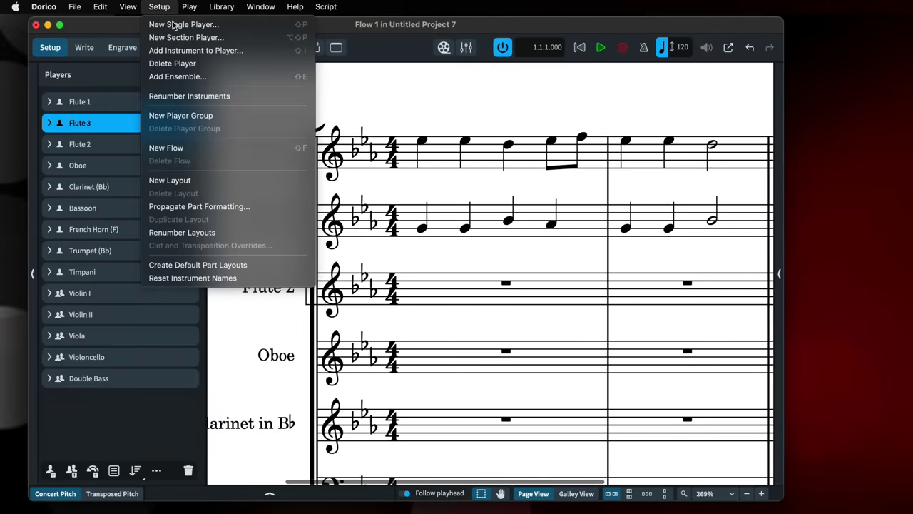
pyautogui.click(245, 96)
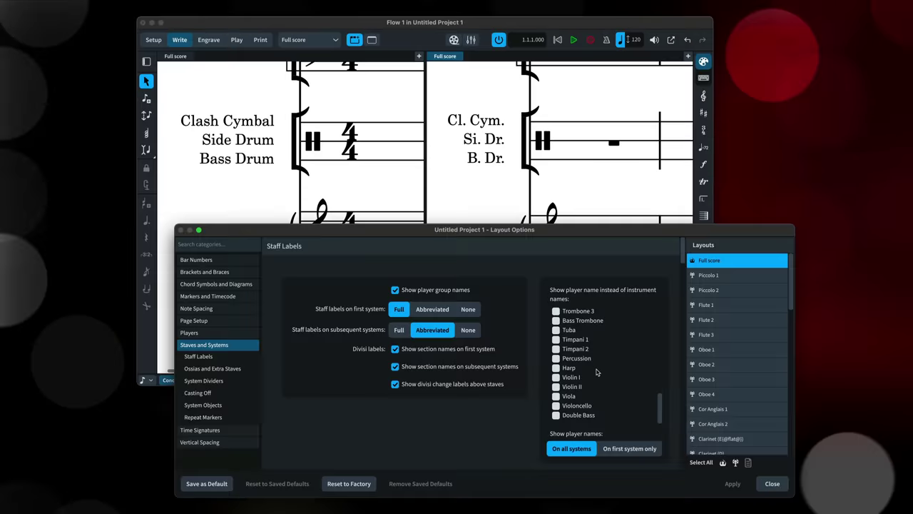
pyautogui.click(586, 361)
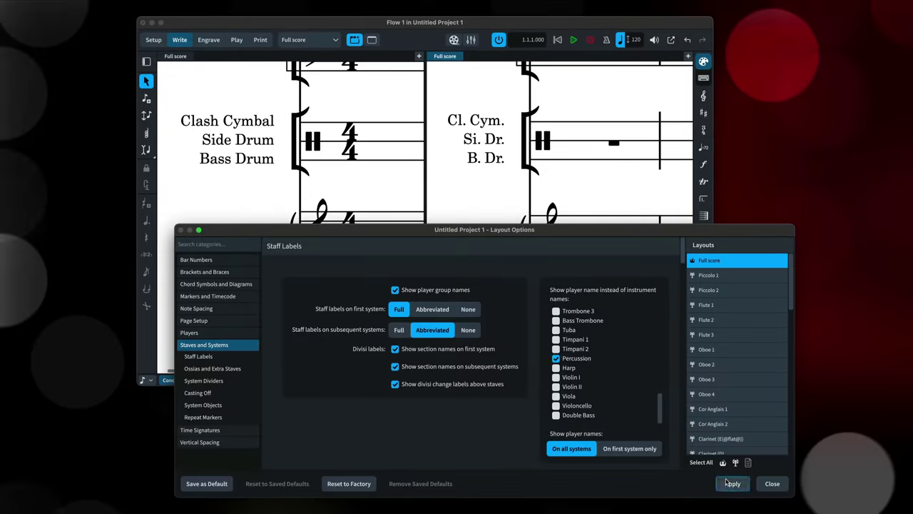
pyautogui.click(731, 483)
pyautogui.click(628, 451)
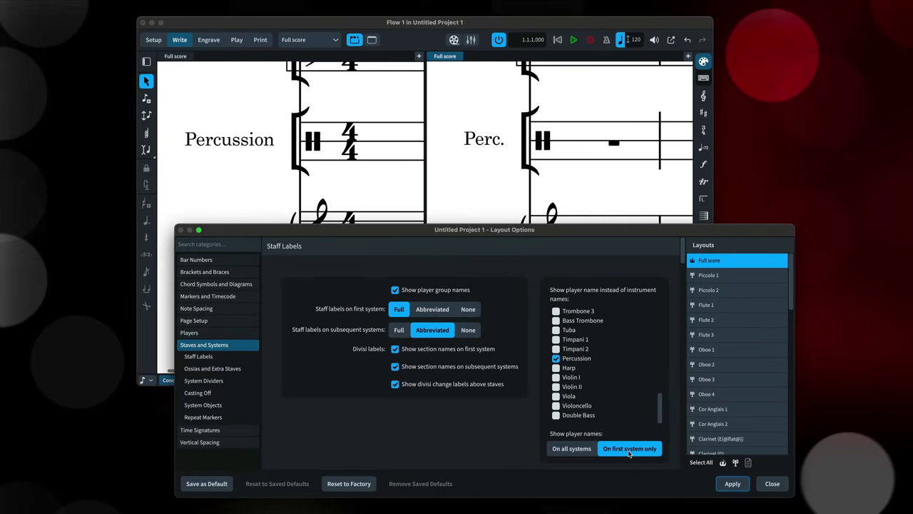
pyautogui.click(735, 485)
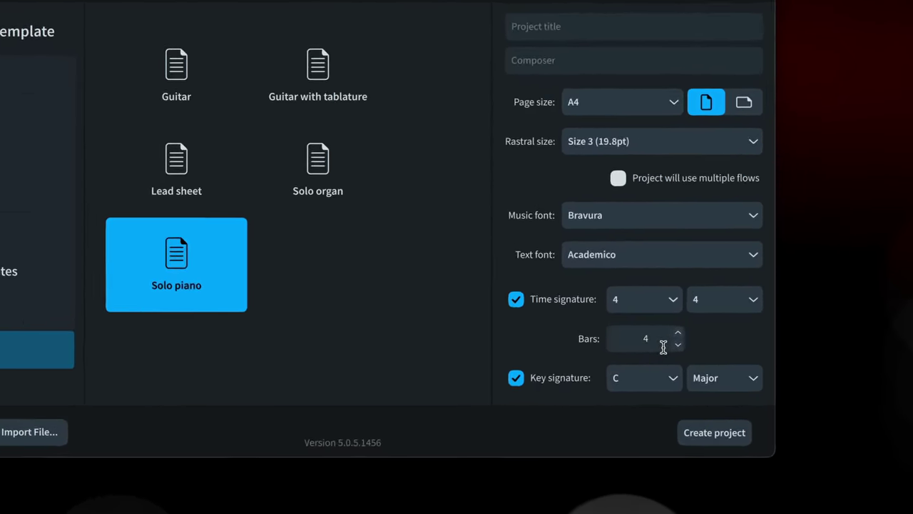
# - Switch to the Note Spacing tool in Engrave mode to show the bar 60 system's handles
pyautogui.doubleClick(663, 345)
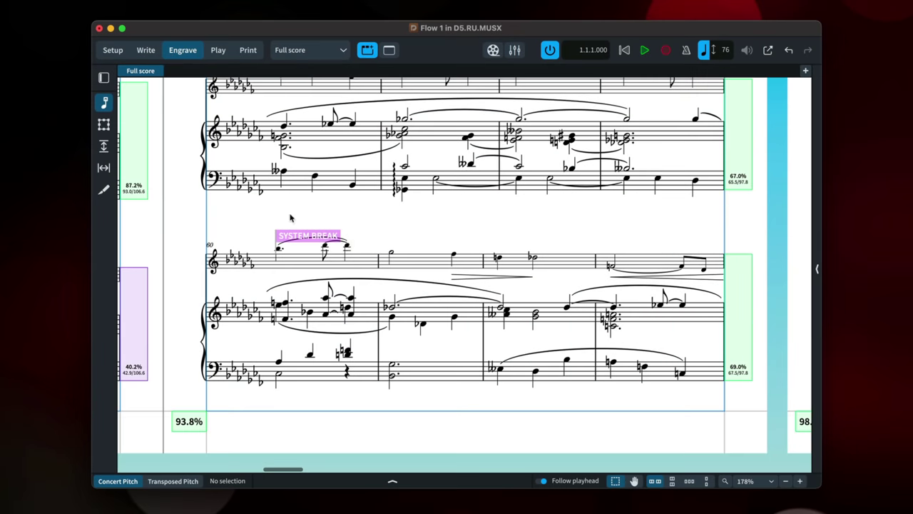
pyautogui.click(104, 167)
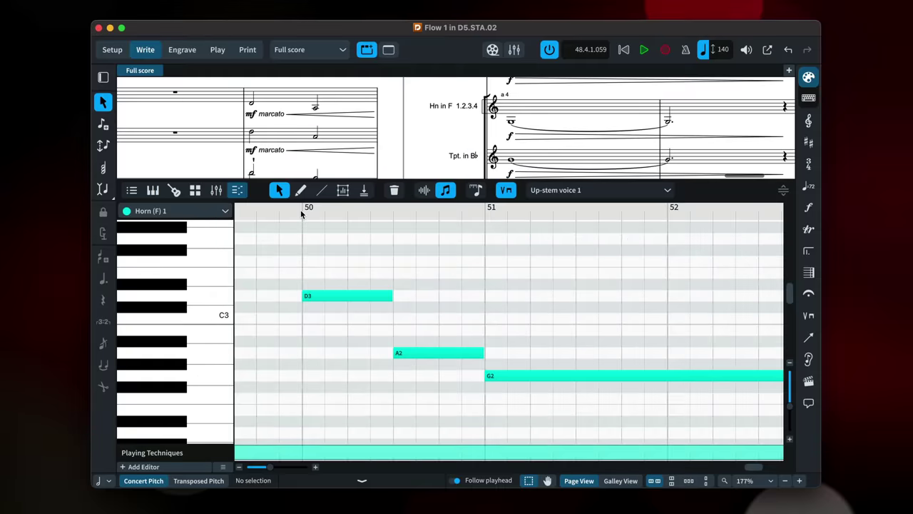
# - Play from bar 50, then turn off Follow playhead and play from bar 90
pyautogui.click(301, 213)
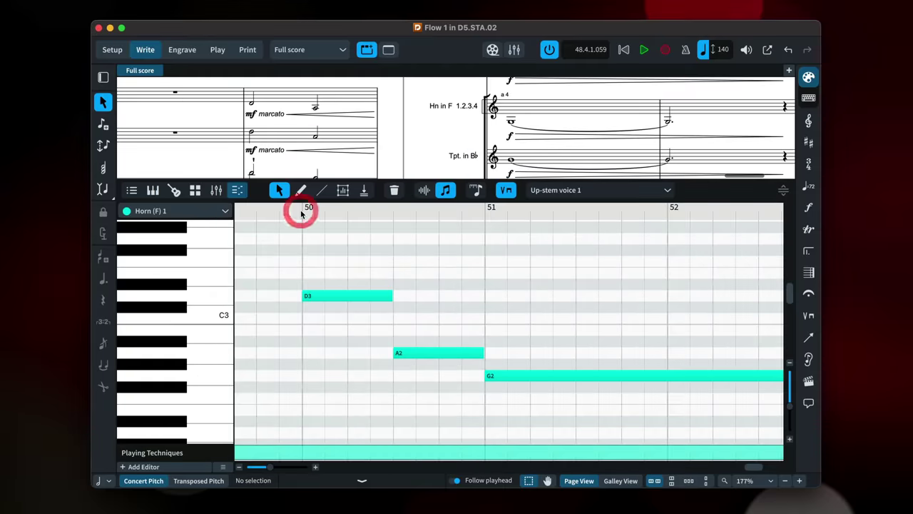
pyautogui.press('space')
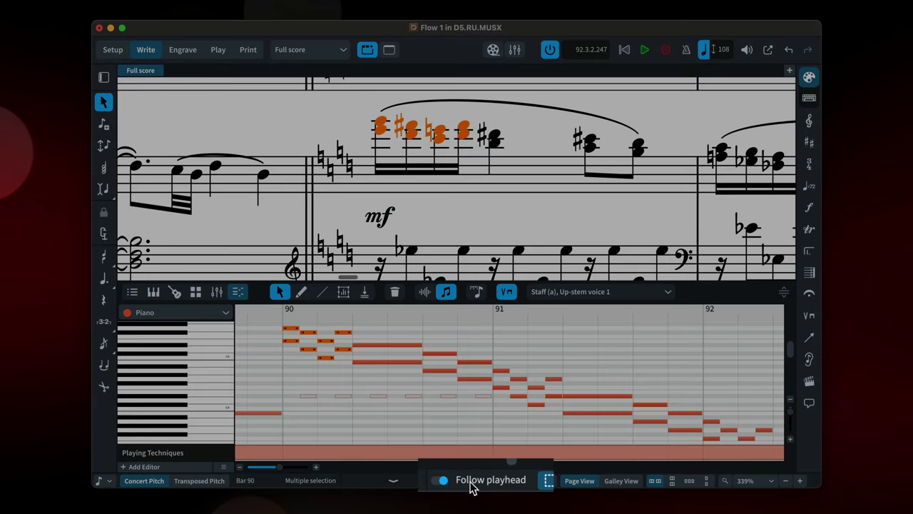
pyautogui.click(471, 480)
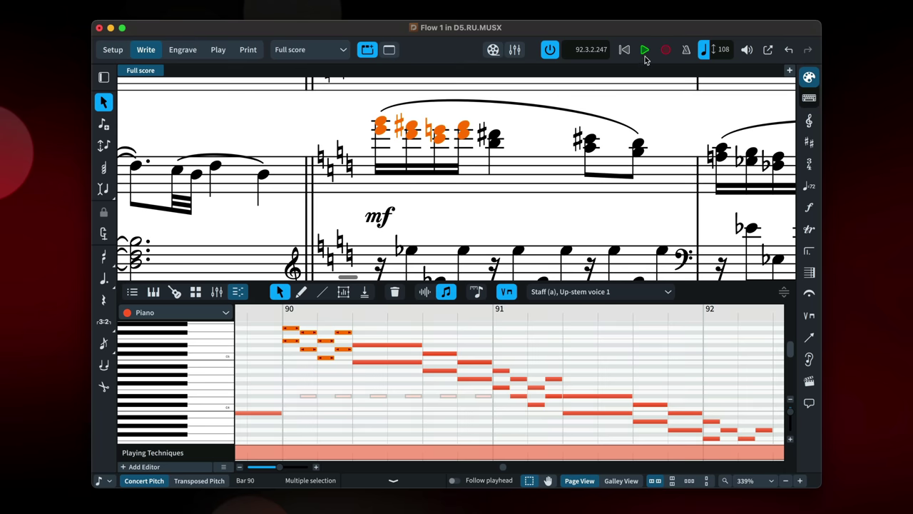
pyautogui.click(645, 57)
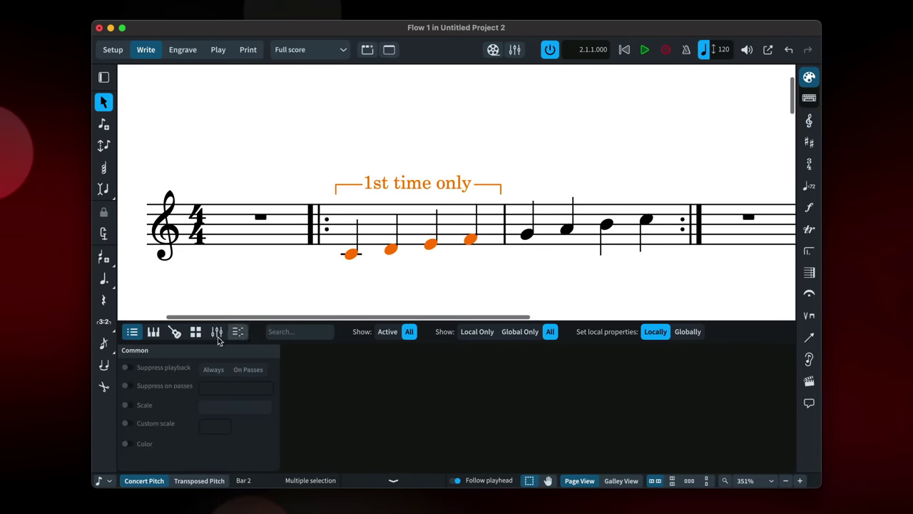
# - Suppress playback of the selected notes on pass 2 only, then play the repeat
pyautogui.click(164, 369)
pyautogui.click(247, 369)
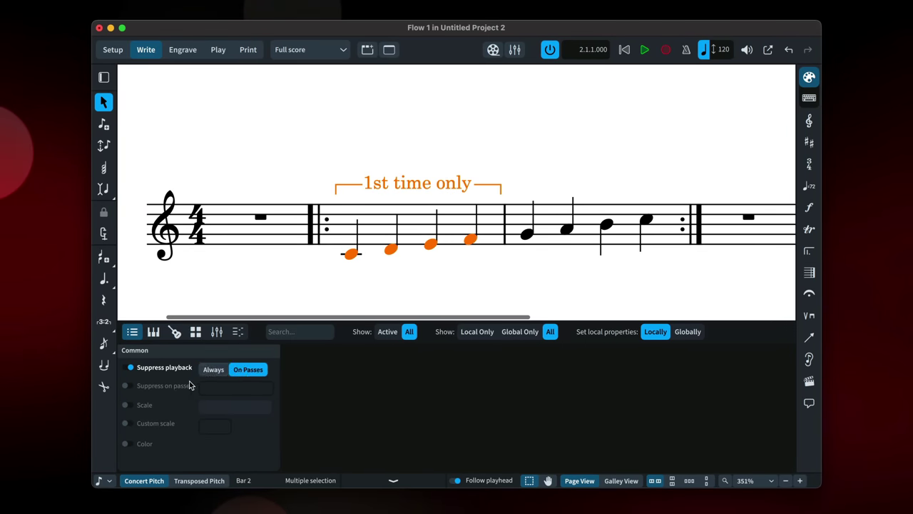
pyautogui.click(168, 389)
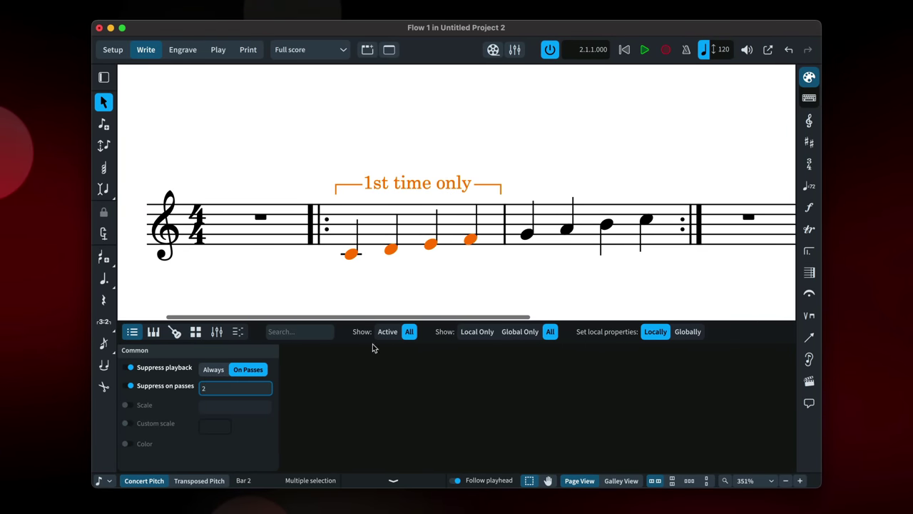
pyautogui.click(605, 120)
pyautogui.click(643, 51)
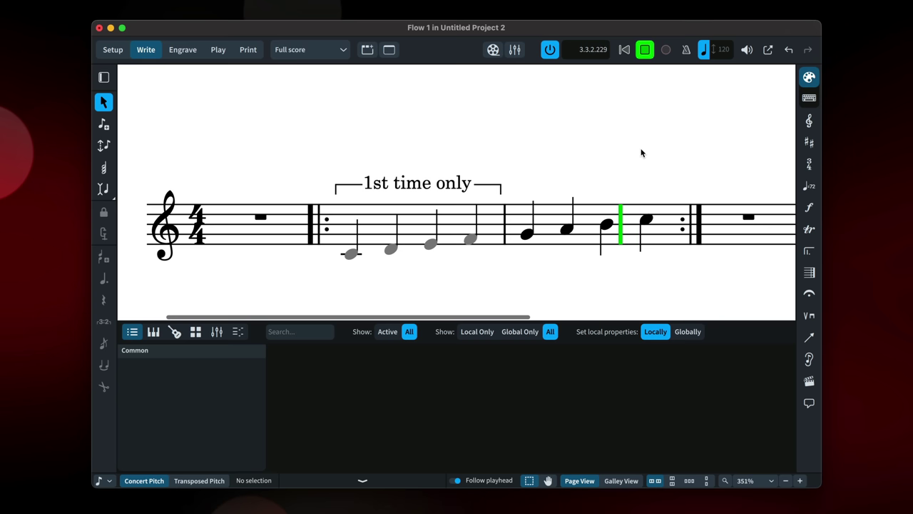
# - Play the quarter-tone flute scale, then open the Expression Maps dialog via the jump bar
pyautogui.click(645, 50)
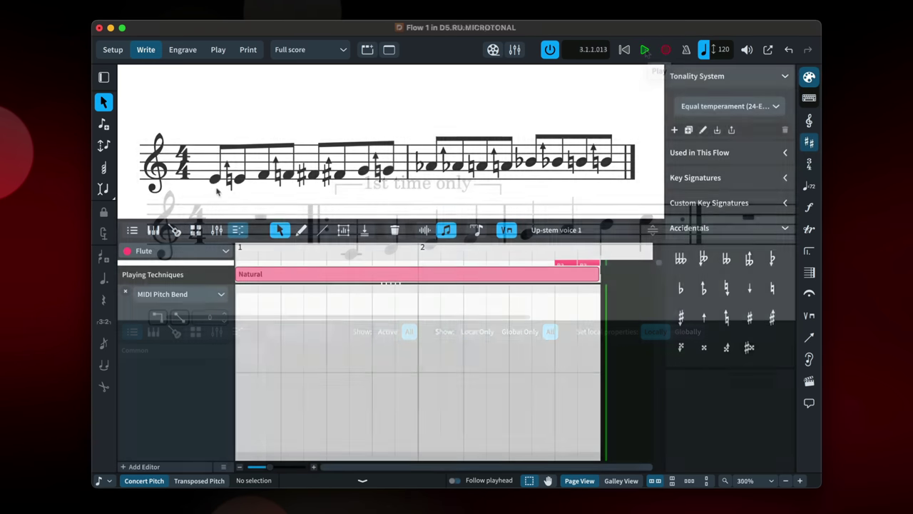
pyautogui.press('space')
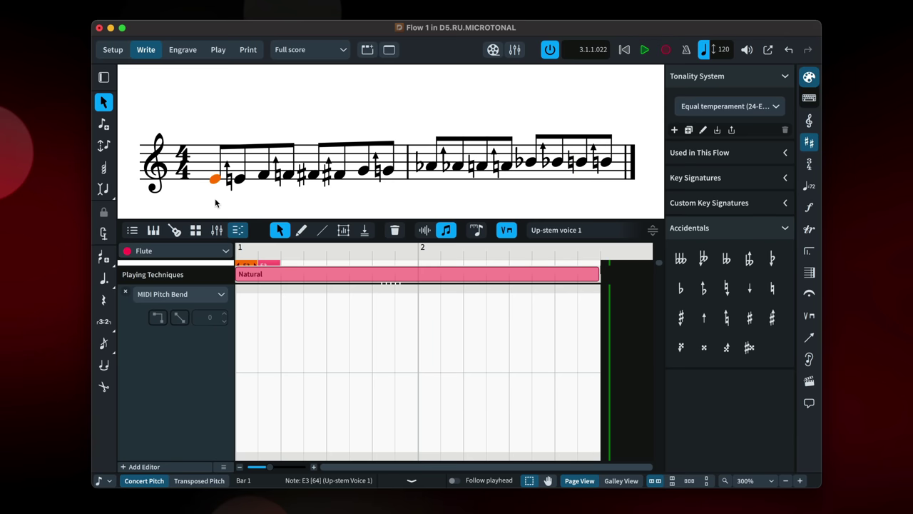
pyautogui.press('Escape')
pyautogui.press('j')
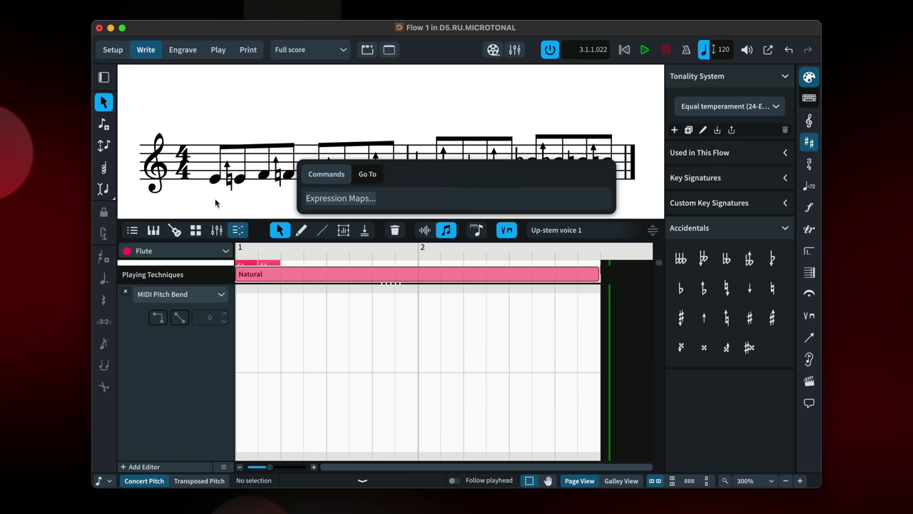
pyautogui.press('Return')
# - Set the Default map's microtonality playback to Pitch Bend, confirm, and play the scale
pyautogui.click(381, 53)
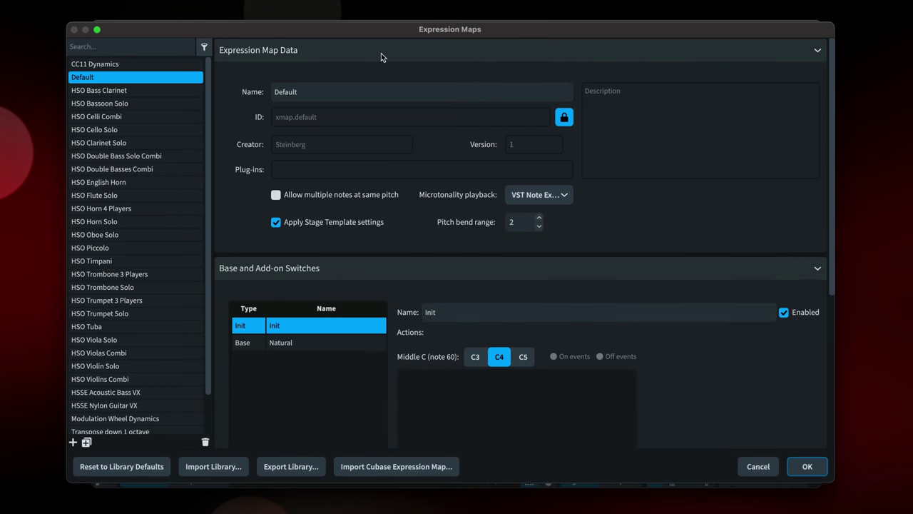
pyautogui.click(540, 197)
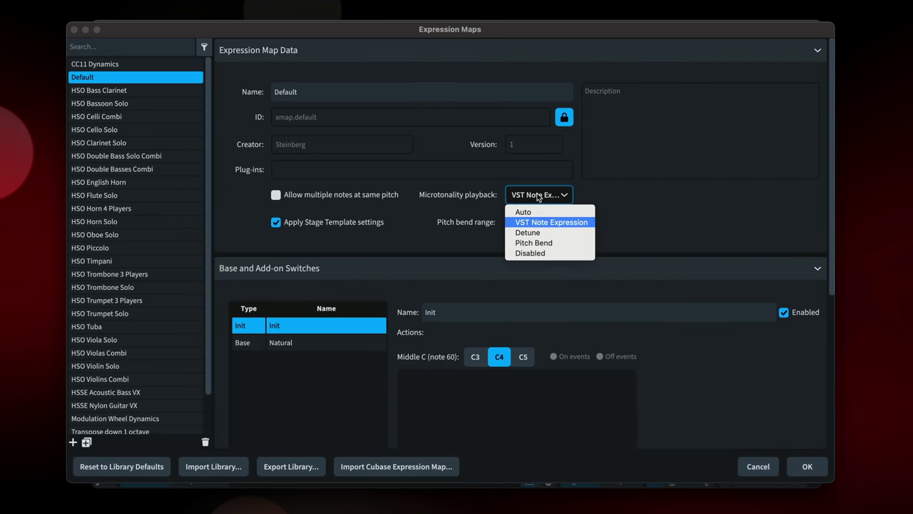
pyautogui.click(561, 243)
pyautogui.click(799, 466)
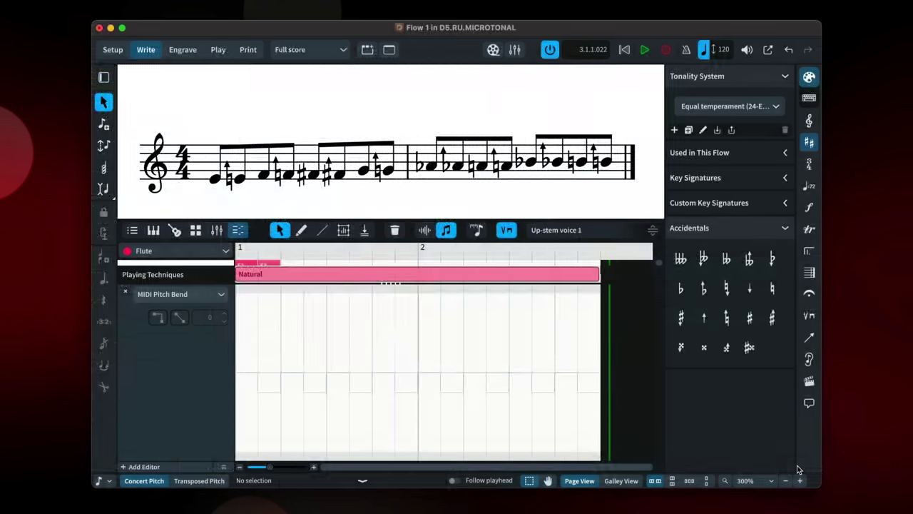
pyautogui.press('space')
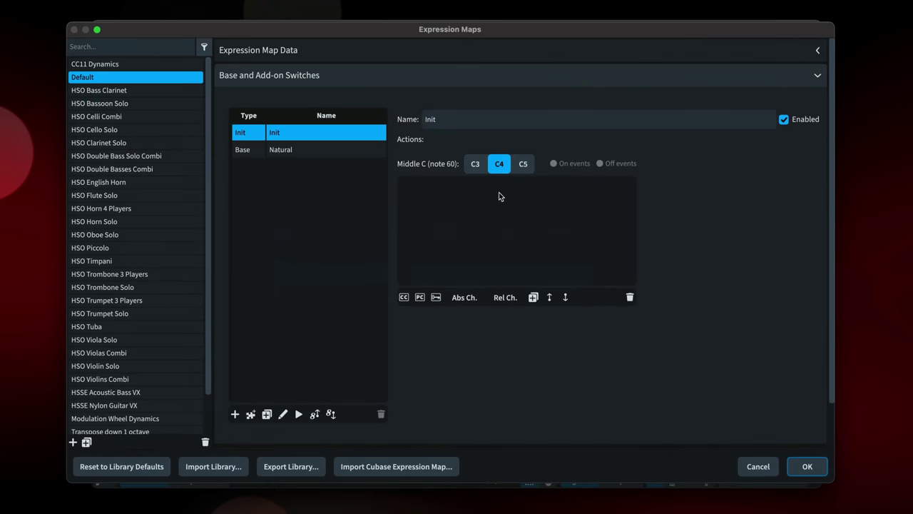
# - Reopen the expression map data and keep Pitch Bend as the microtonal playback method
pyautogui.click(575, 50)
pyautogui.click(566, 196)
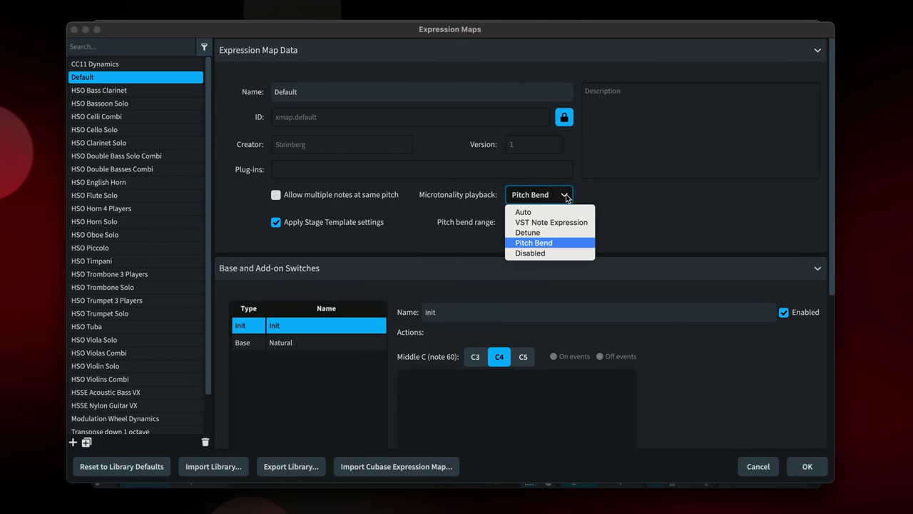
pyautogui.click(572, 243)
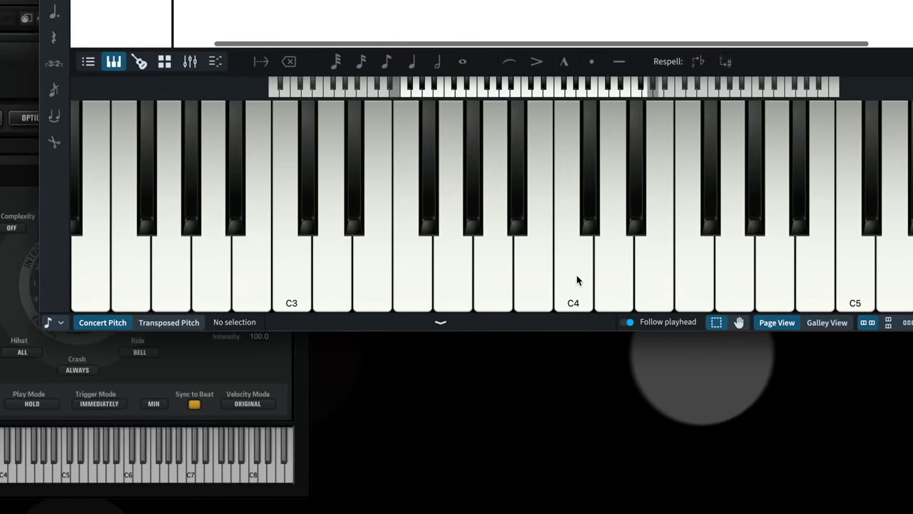
pyautogui.click(577, 279)
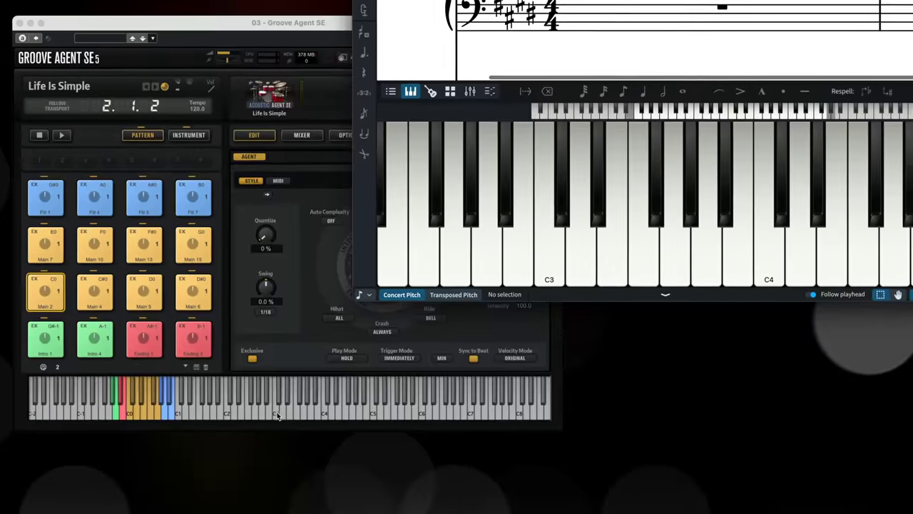
pyautogui.click(279, 416)
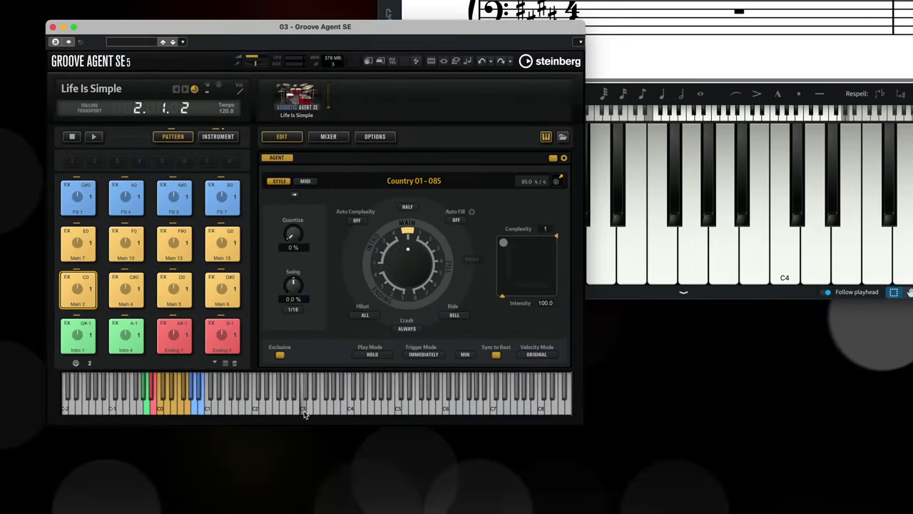
pyautogui.click(780, 264)
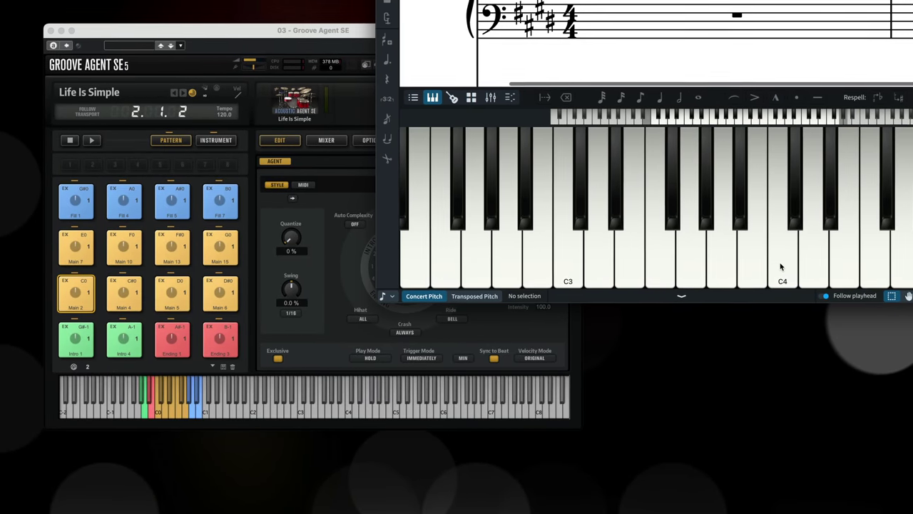
# - Set the Middle C (note 60) preference to C3, then sound the key now labelled C3
pyautogui.press('super+comma')
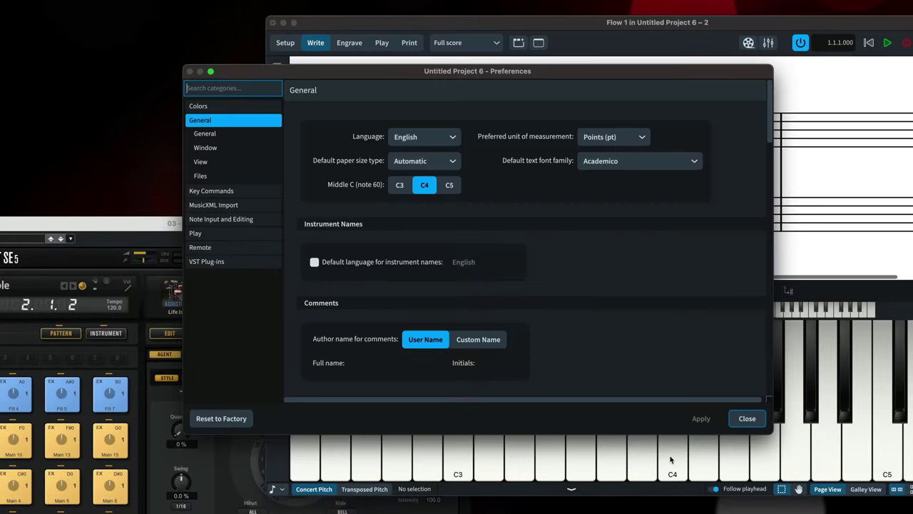
pyautogui.click(406, 187)
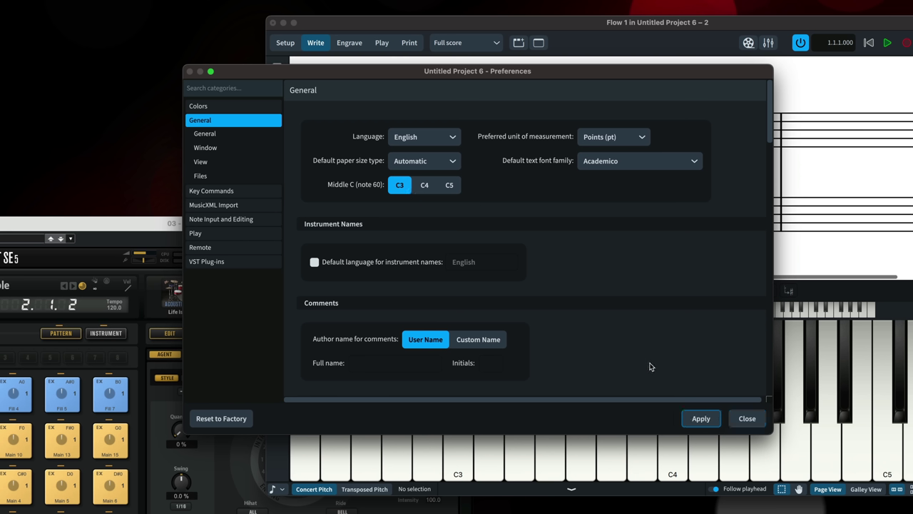
pyautogui.click(705, 422)
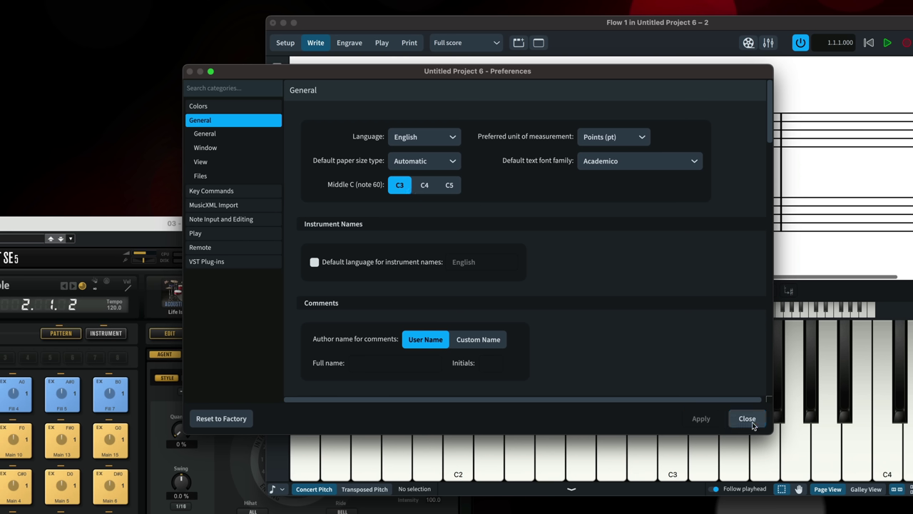
pyautogui.click(747, 419)
pyautogui.click(679, 452)
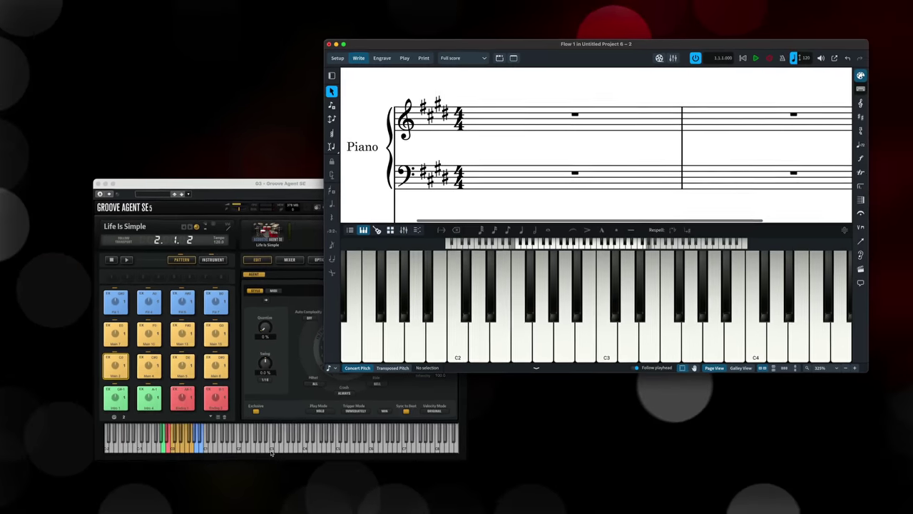
pyautogui.click(190, 510)
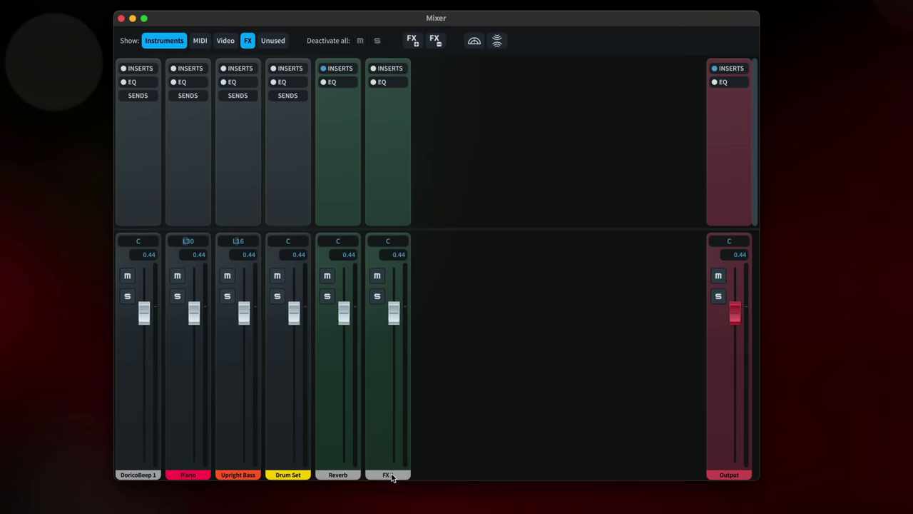
# - Rename the FX 2 mixer channel to 'Delay', then select the Natural base switch
pyautogui.doubleClick(387, 473)
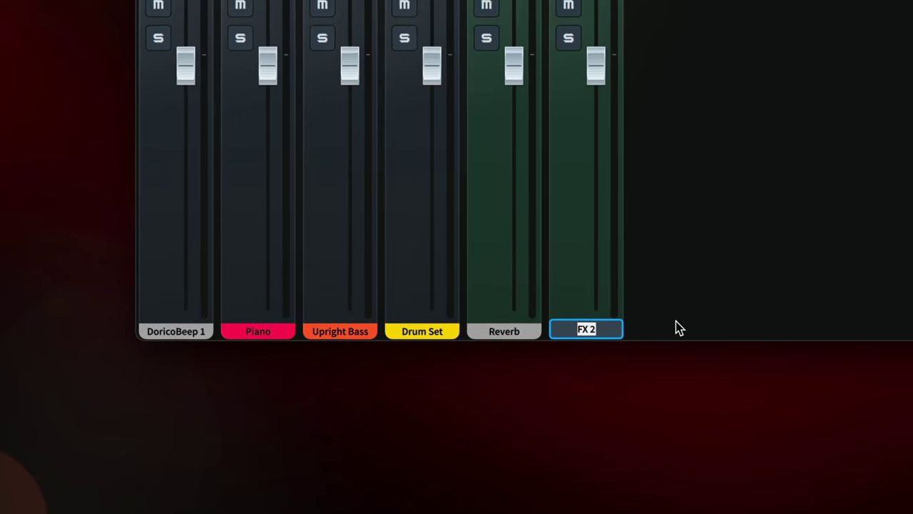
pyautogui.write('D')
pyautogui.write('el')
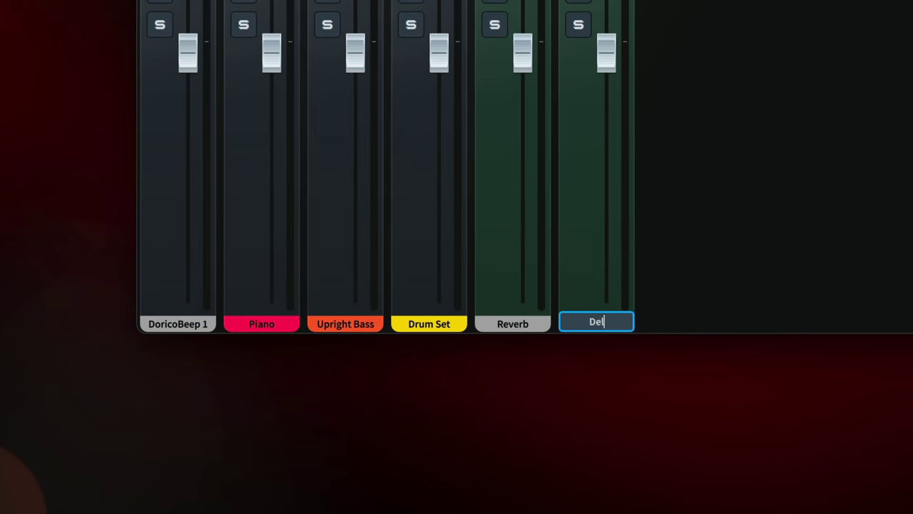
pyautogui.write('ay')
pyautogui.press('Return')
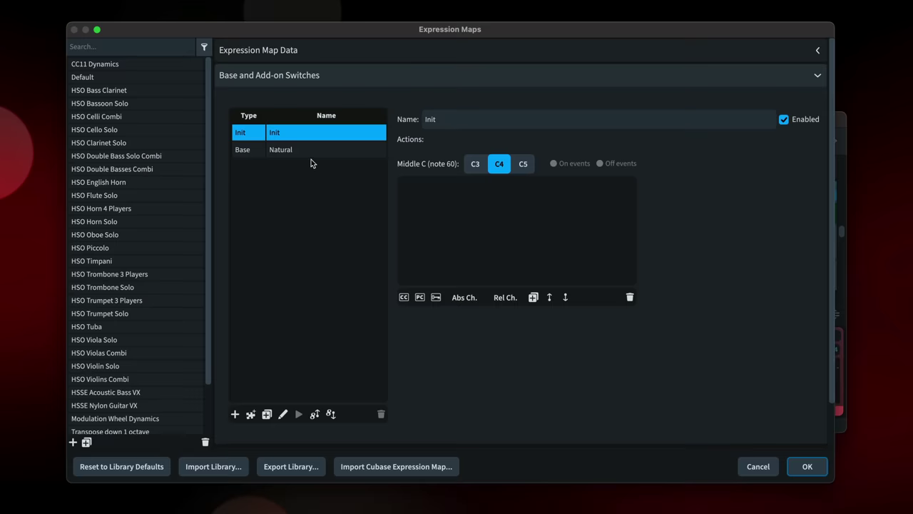
pyautogui.click(309, 152)
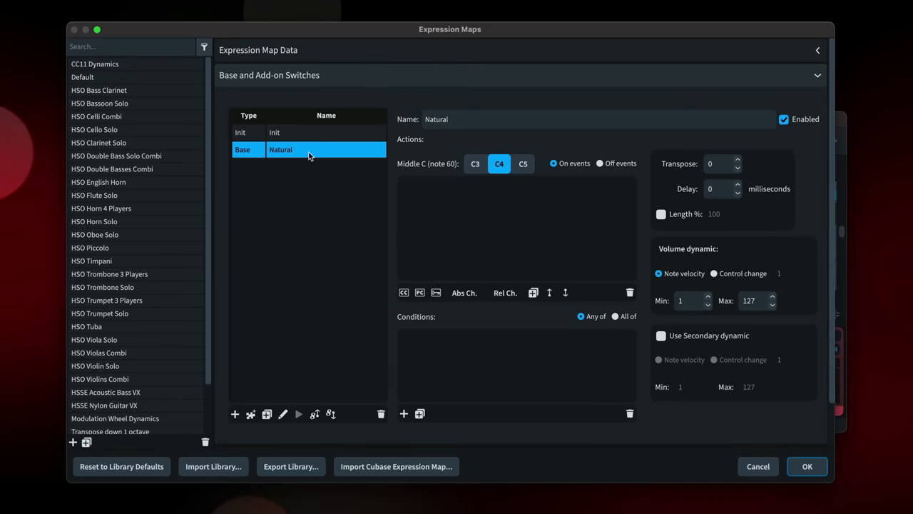
# - Select the Natural base switch and step its Delay down to -40 milliseconds, then confirm
pyautogui.click(716, 191)
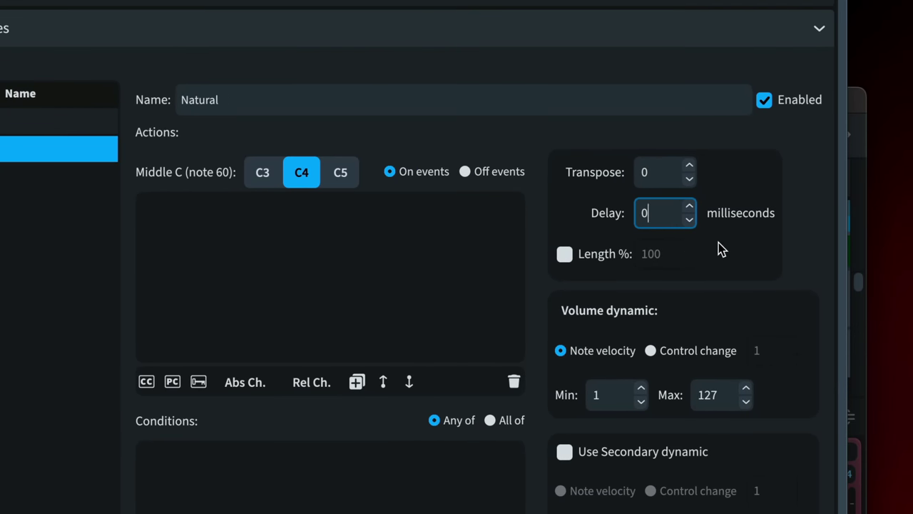
pyautogui.click(689, 207)
pyautogui.click(689, 208)
pyautogui.doubleClick(690, 220)
pyautogui.click(689, 220)
pyautogui.click(690, 219)
pyautogui.click(709, 241)
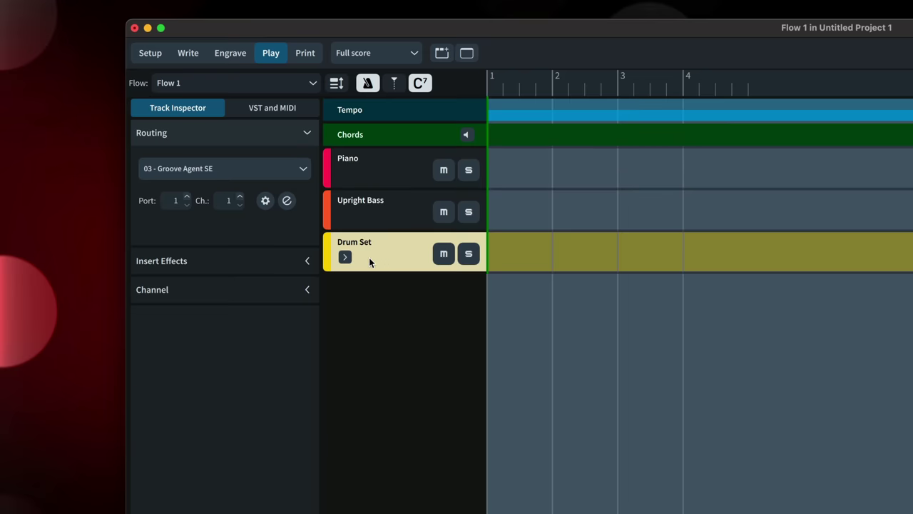
# - Expand the Drum Set into its kit tracks and route Tom-tom 1 to 04 - Hammers
pyautogui.click(346, 258)
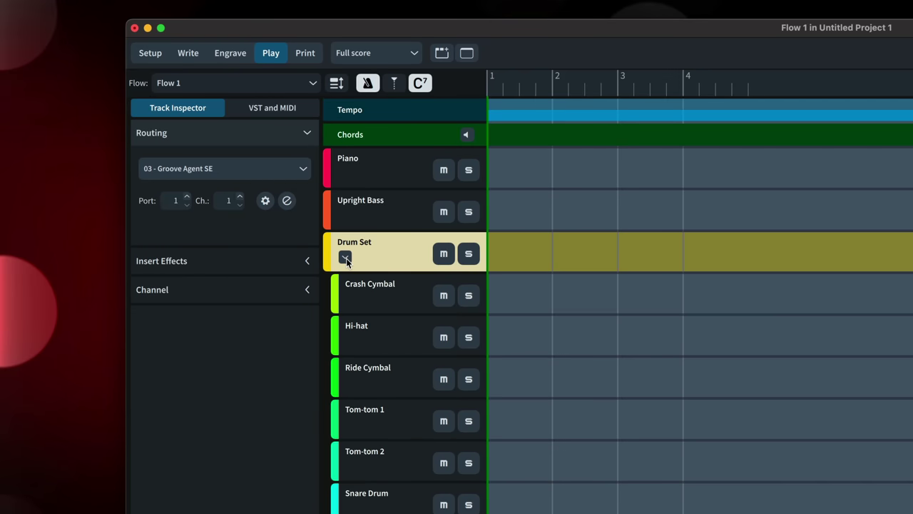
pyautogui.click(385, 304)
pyautogui.click(387, 333)
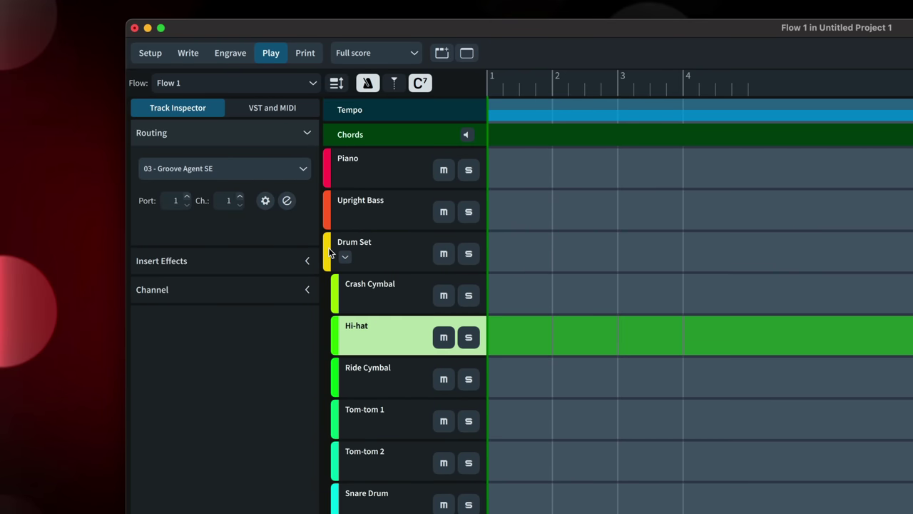
pyautogui.click(402, 420)
pyautogui.click(293, 165)
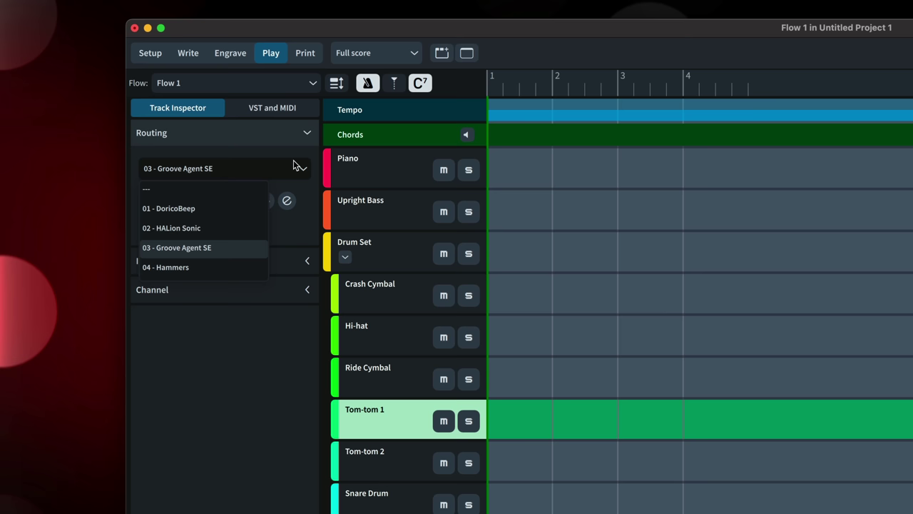
pyautogui.click(218, 267)
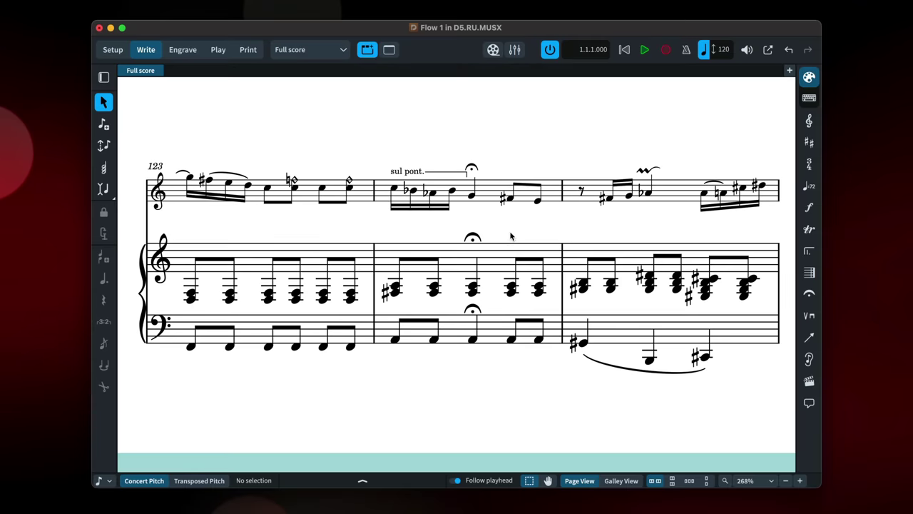
# - Select the bar 124 fermatas, the C4 note ending bar 123, and the bar 125 slide ornament
pyautogui.click(474, 237)
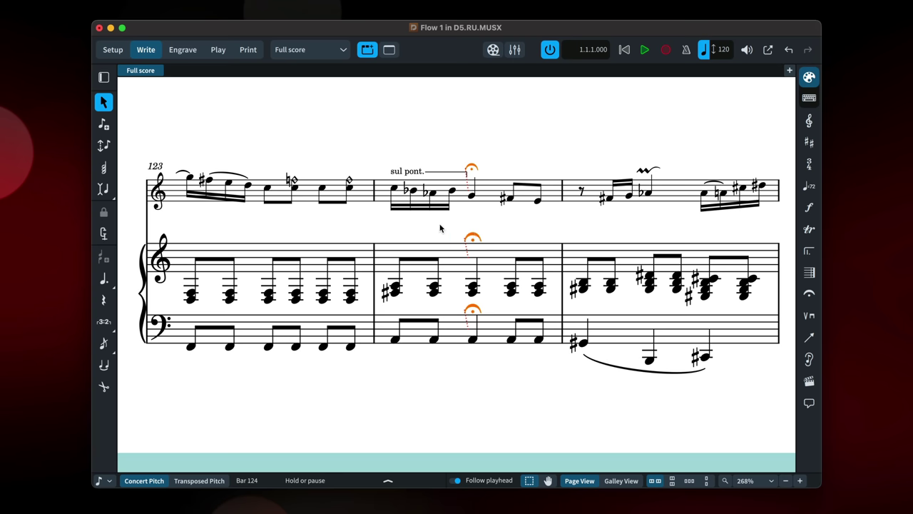
pyautogui.click(349, 184)
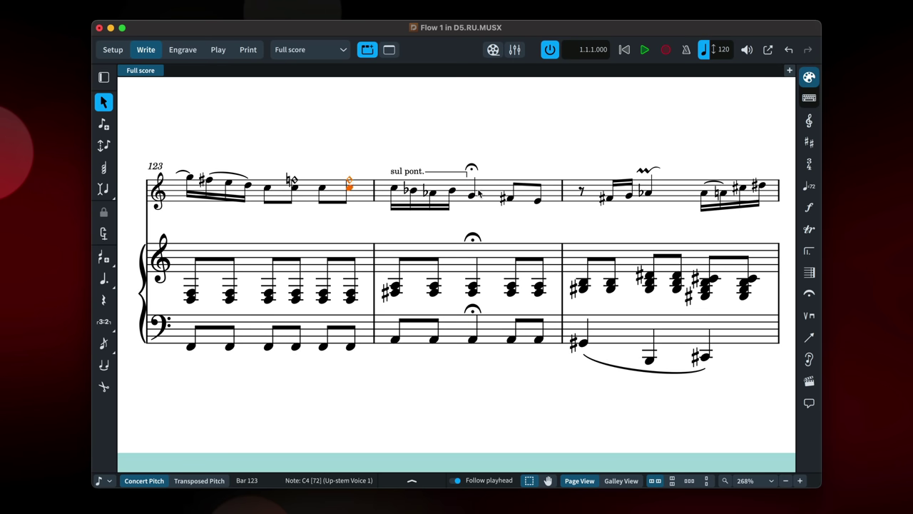
pyautogui.click(645, 172)
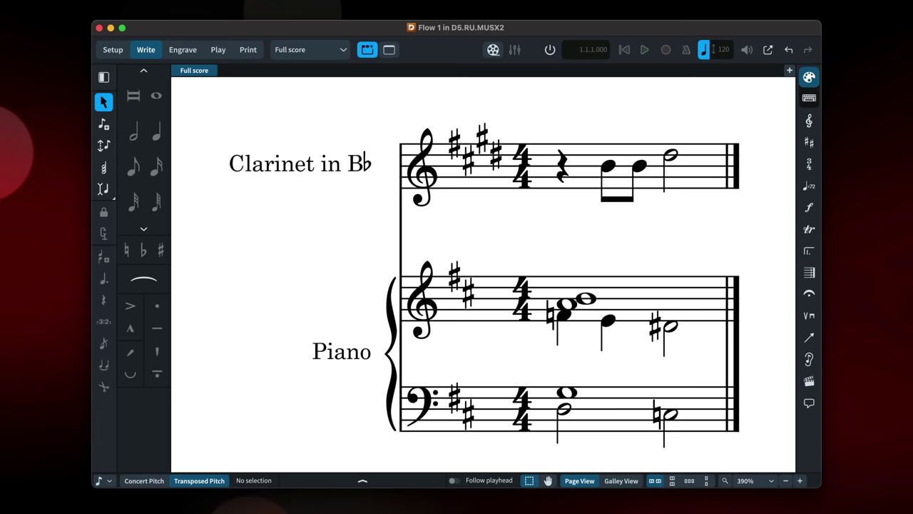
# - Check the top page margin in Layout Options, then view Default Text Font (Academico Regular, 10.0) in Font Styles
pyautogui.press('super+shift+l')
pyautogui.moveTo(680, 116); pyautogui.dragTo(689, 193)
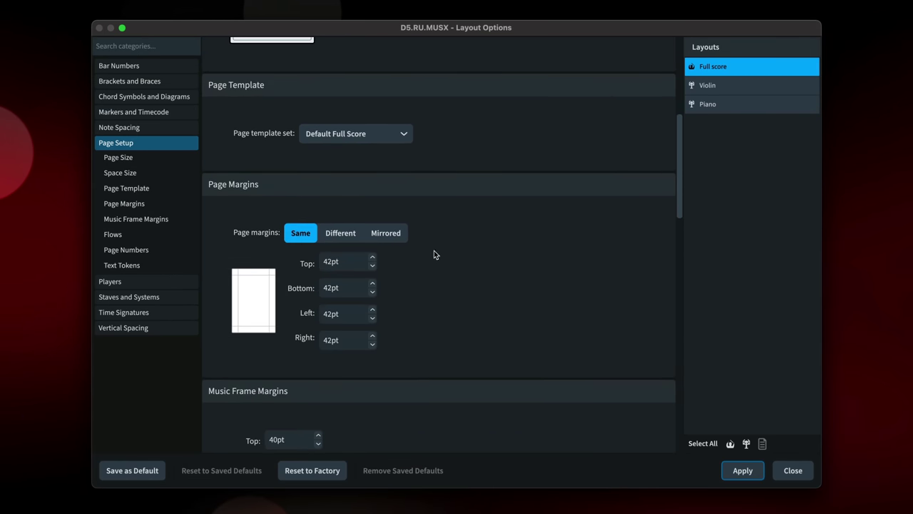
pyautogui.click(360, 261)
pyautogui.press('Return')
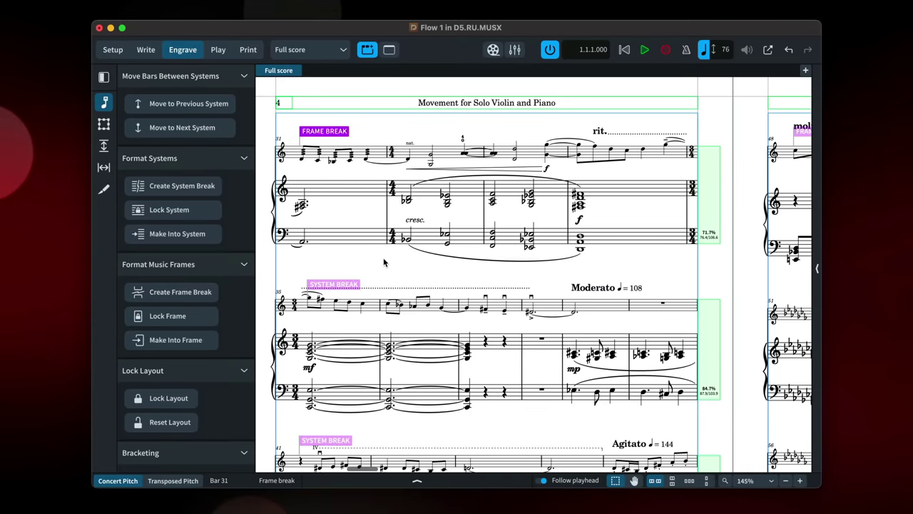
pyautogui.press('super+alt+shift+f')
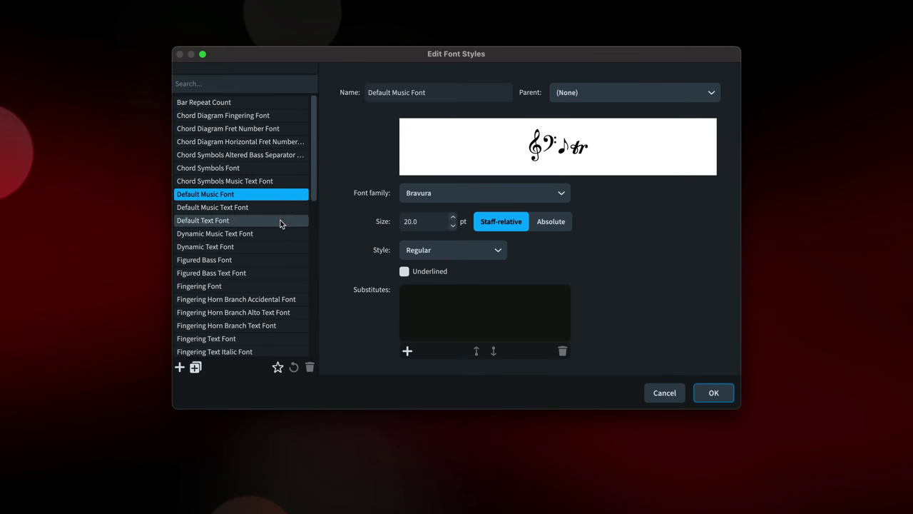
pyautogui.click(280, 221)
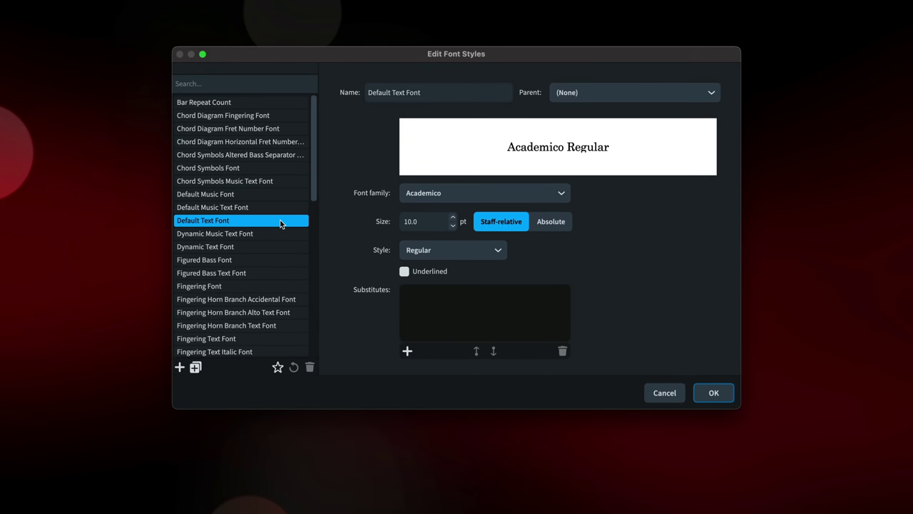